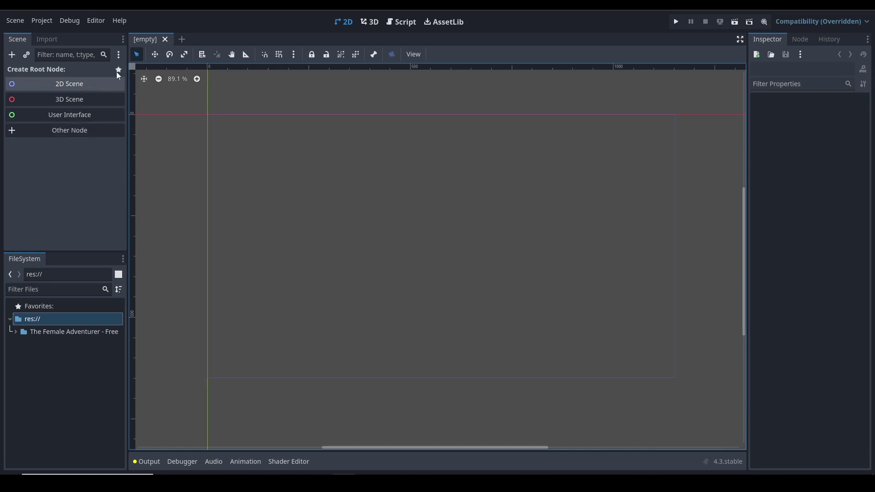
Create a Node2D root scene and add an AnimatedSprite2D child, found by searching 'anim'
left_click(102, 81)
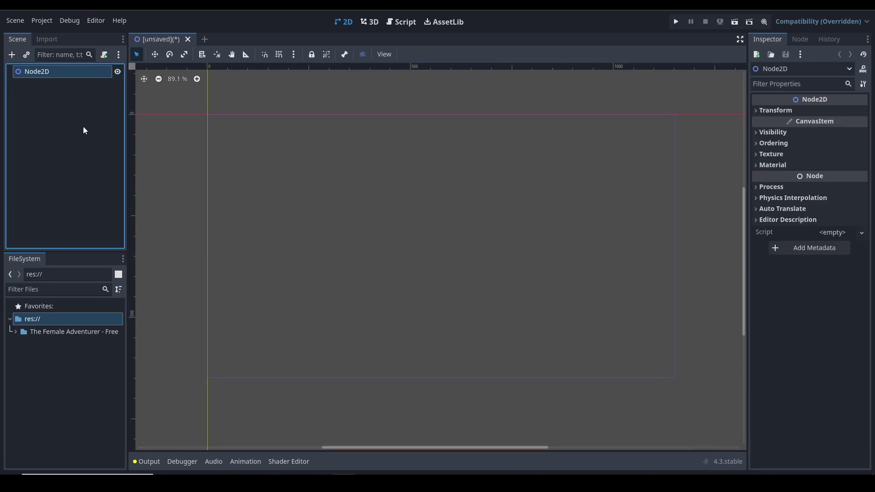
key("ctrl+a")
type("an")
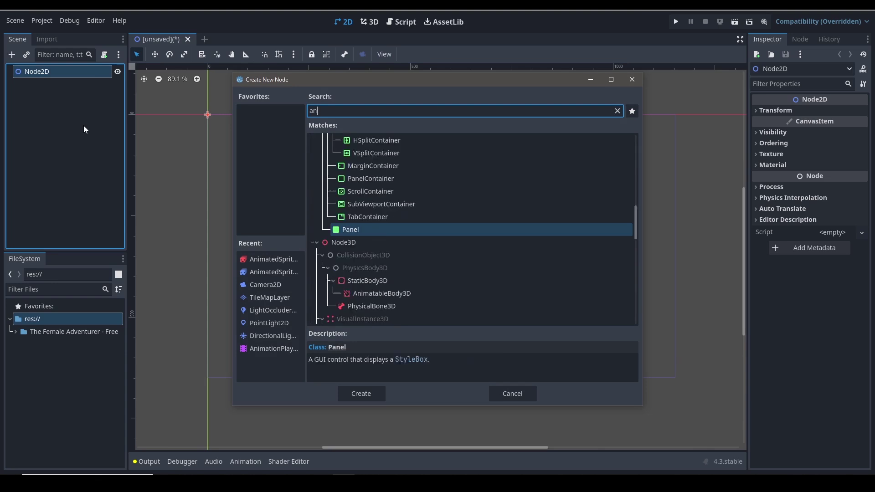
type("im")
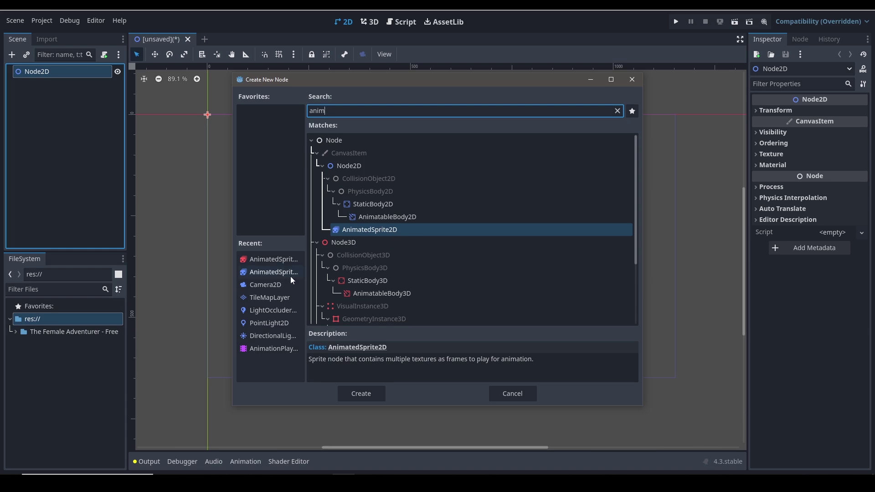
left_click(355, 392)
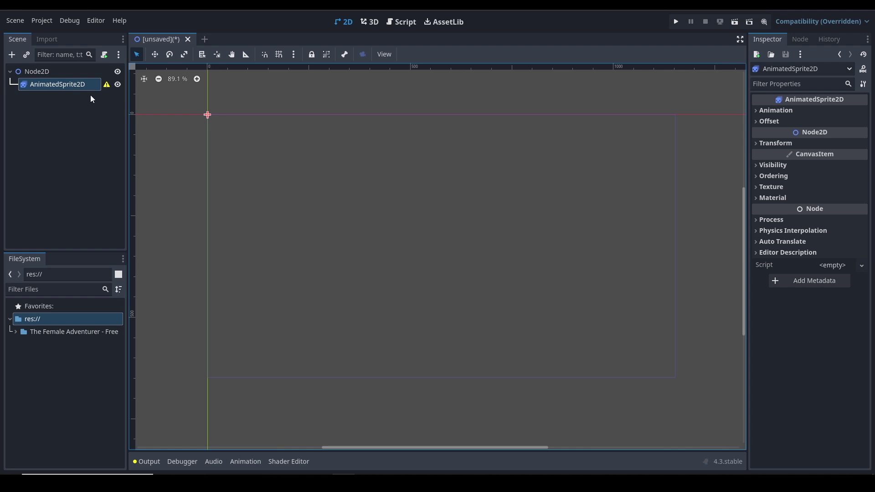
Review the AnimatedSprite2D's configuration warning, expand Animation, and bring up the Sprite Frames choices
left_click(107, 85)
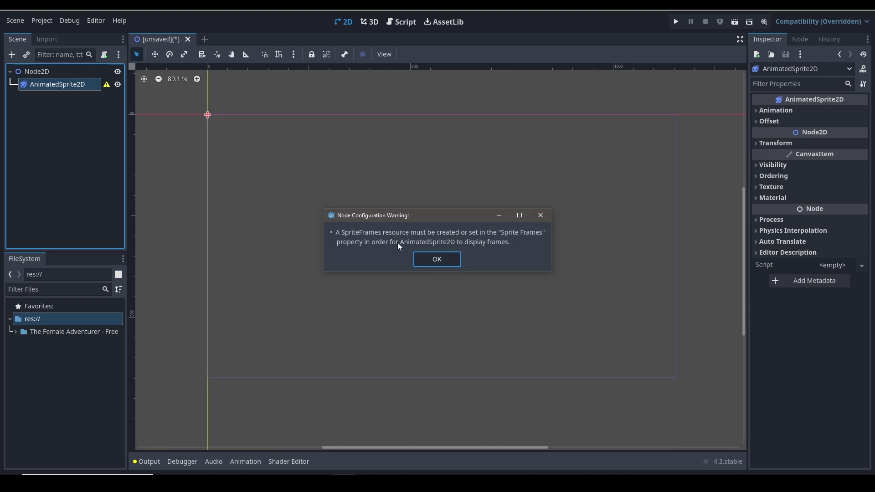
left_click(541, 216)
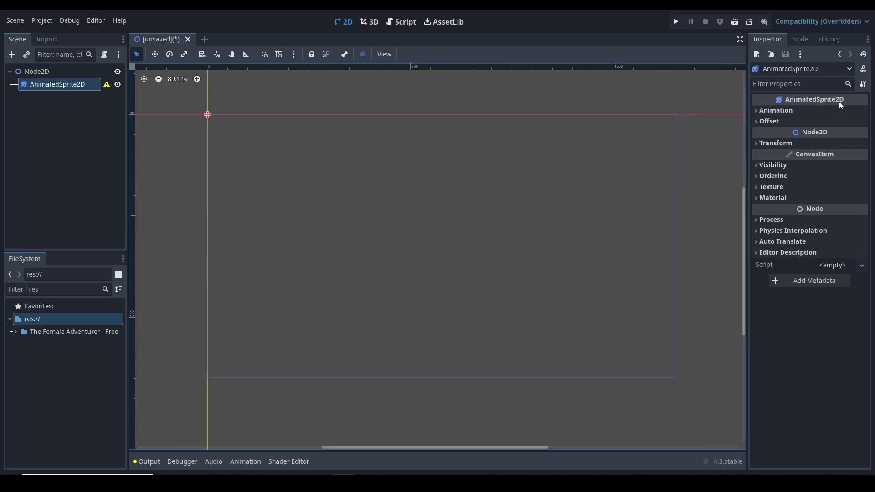
left_click(760, 111)
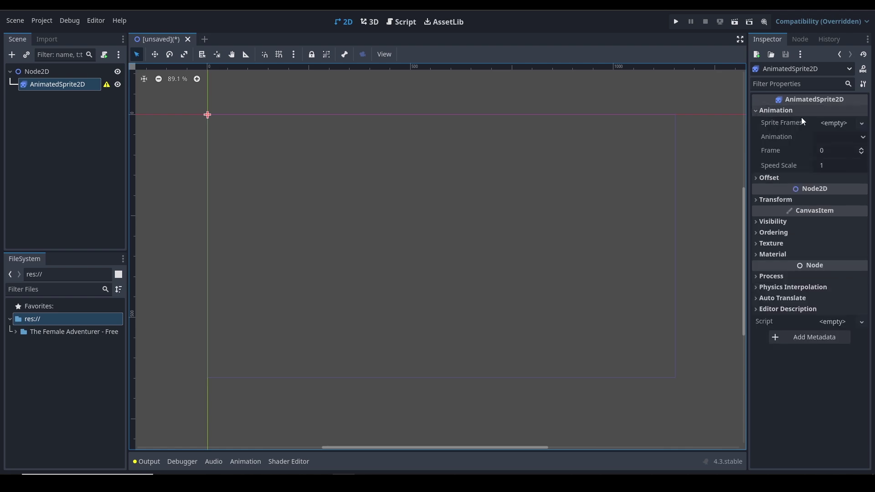
left_click(833, 121)
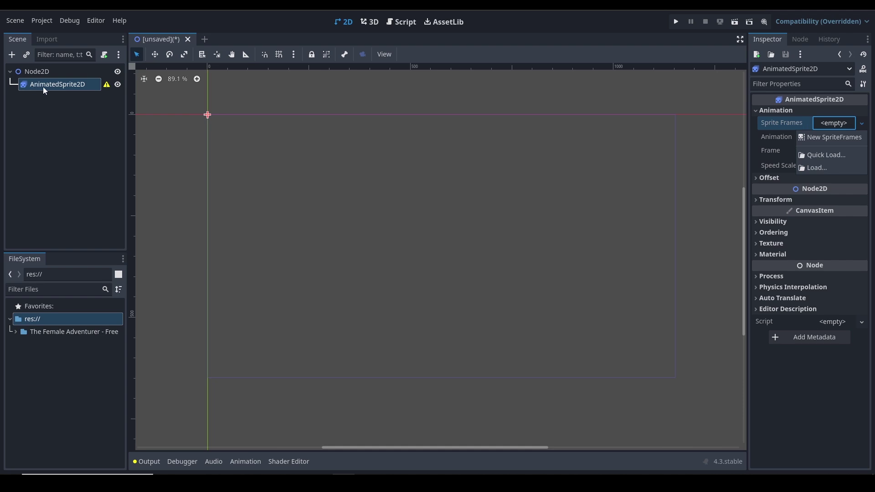
Give the sprite a New SpriteFrames resource and open it in the SpriteFrames editor
left_click(831, 142)
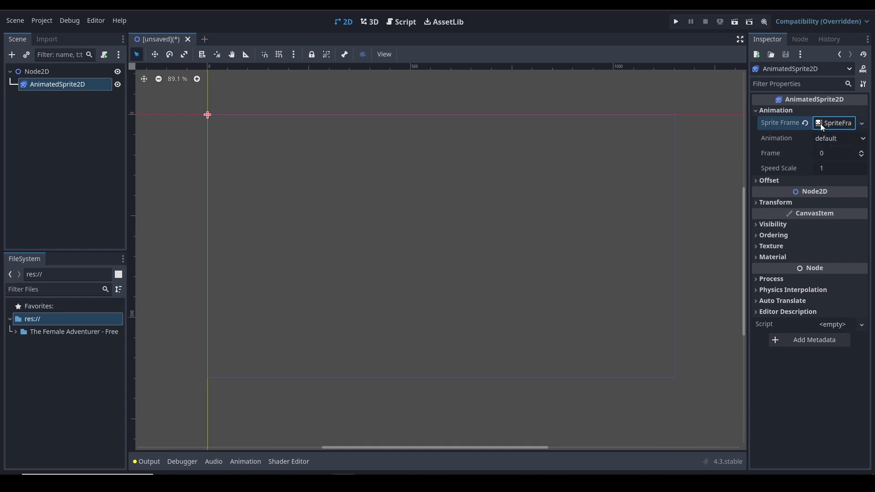
left_click(829, 124)
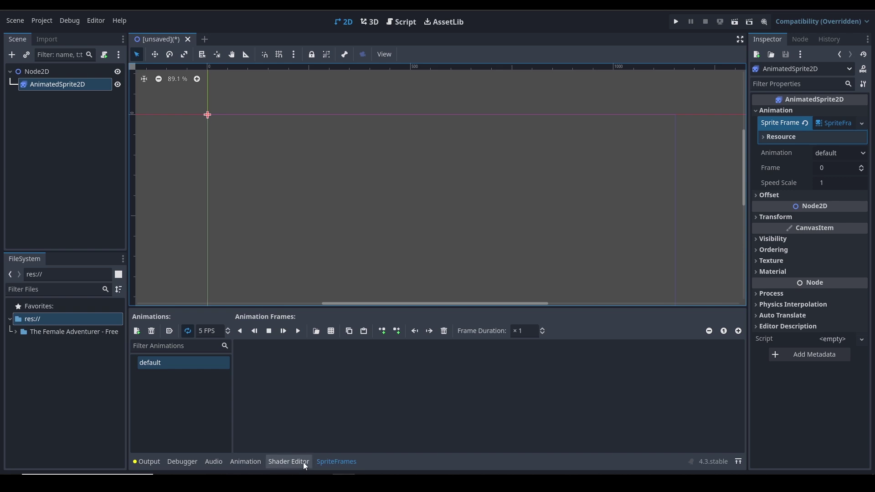
Rename the 'default' animation to 'Walk_front' in the Animations list
left_click(335, 461)
left_click(336, 461)
left_click(156, 380)
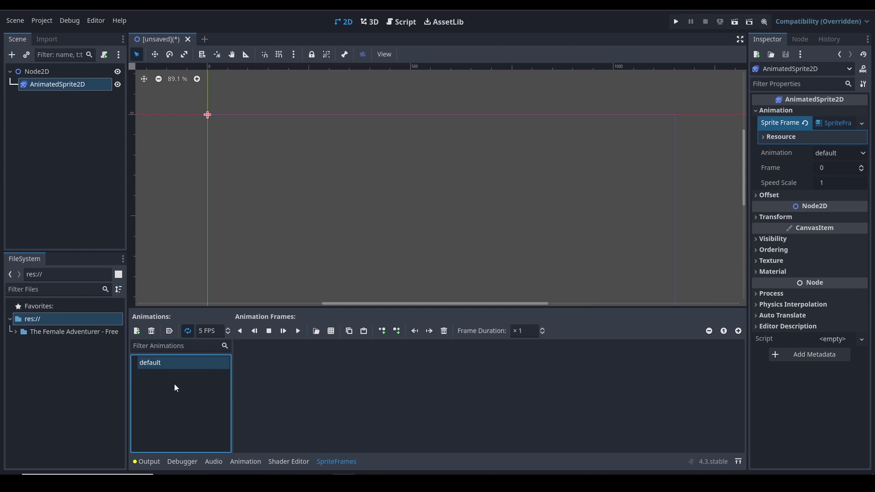
double_click(163, 362)
type("W")
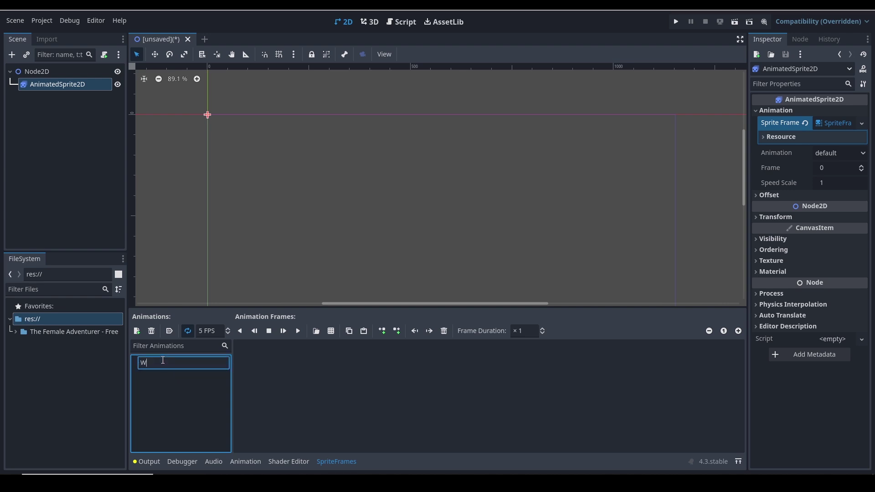
type("alk_front")
key("BackSpace")
type("nt")
left_click(185, 391)
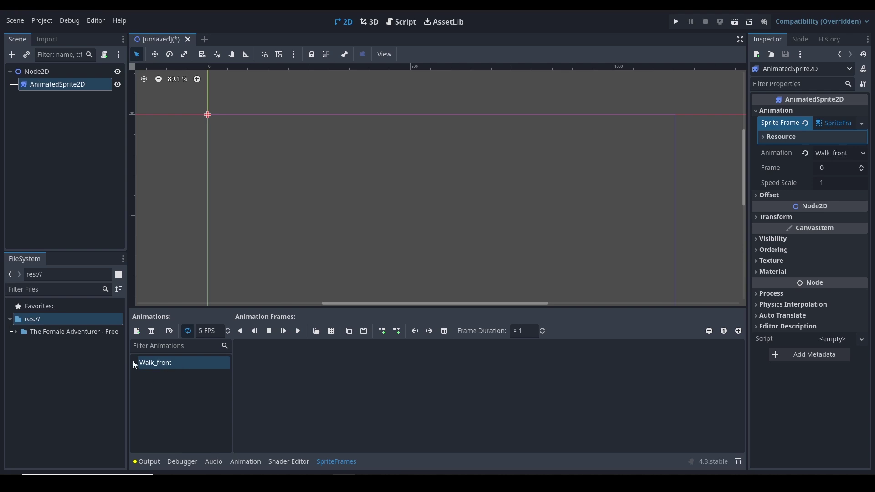
left_click(167, 363)
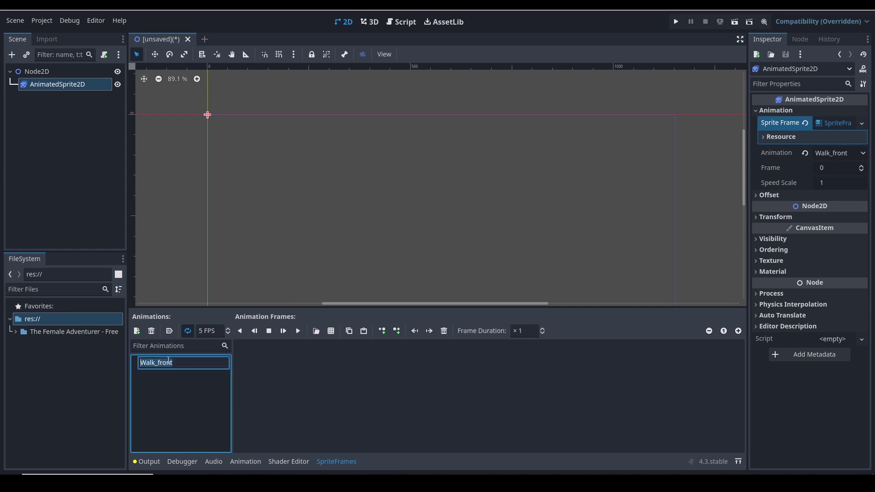
left_click(185, 384)
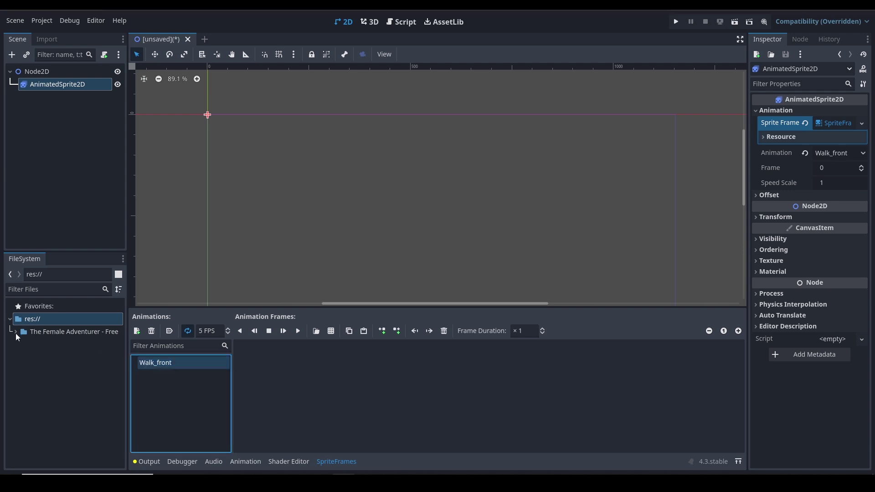
Expand The Female Adventurer - Free and Walk folders and inspect walk.png
left_click(17, 332)
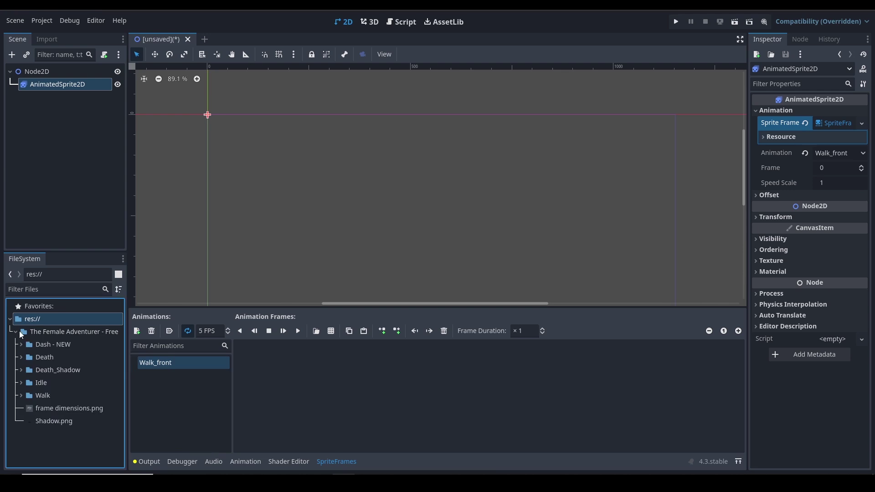
left_click(21, 396)
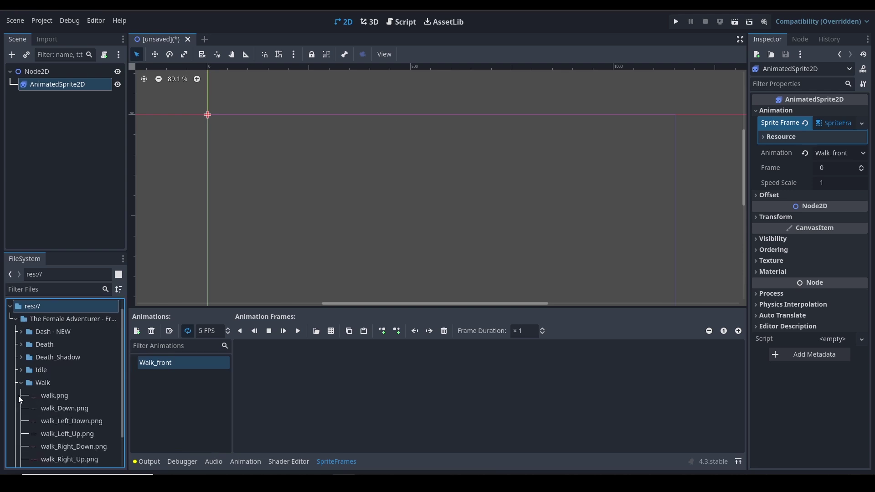
scroll(59, 342, "down", 1)
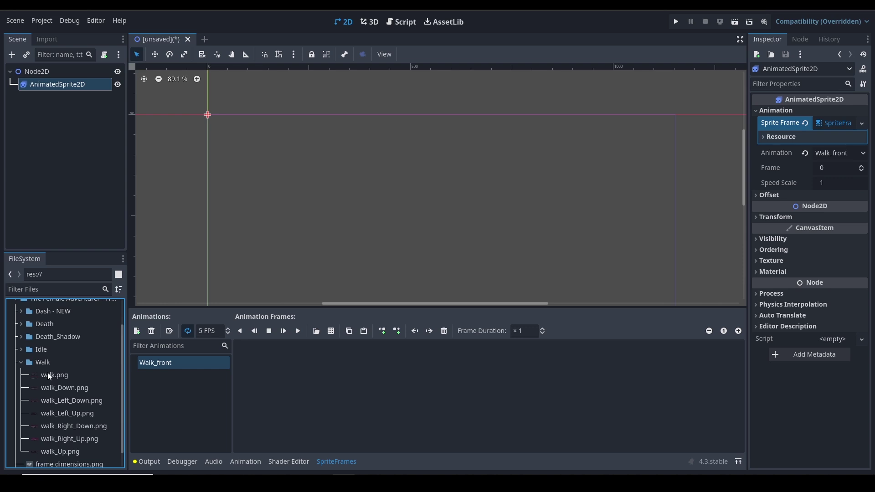
scroll(47, 373, "down", 1)
left_click(47, 357)
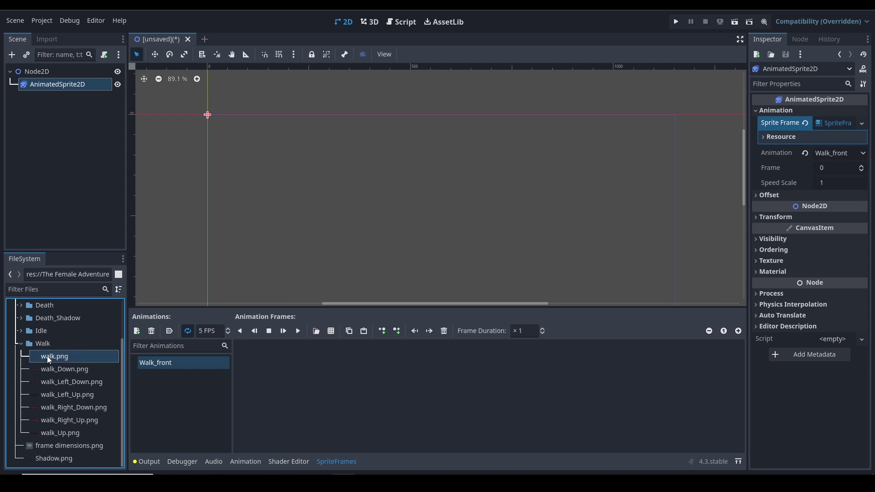
mouse_move(47, 357)
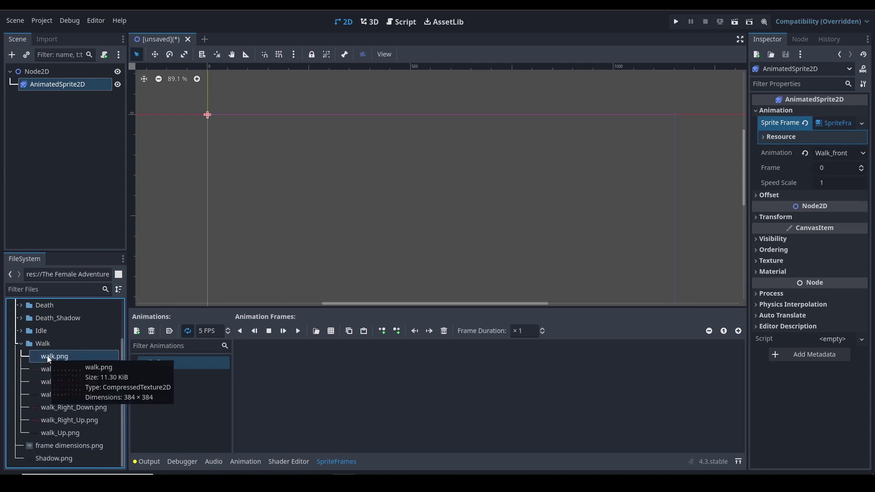
left_click(47, 357)
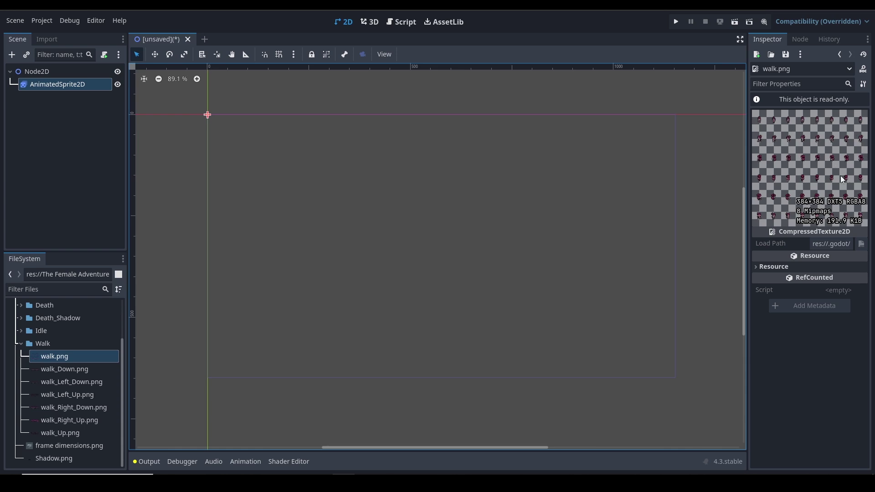
Collapse the Walk folder and reselect AnimatedSprite2D to bring back its SpriteFrames editor
left_click(21, 343)
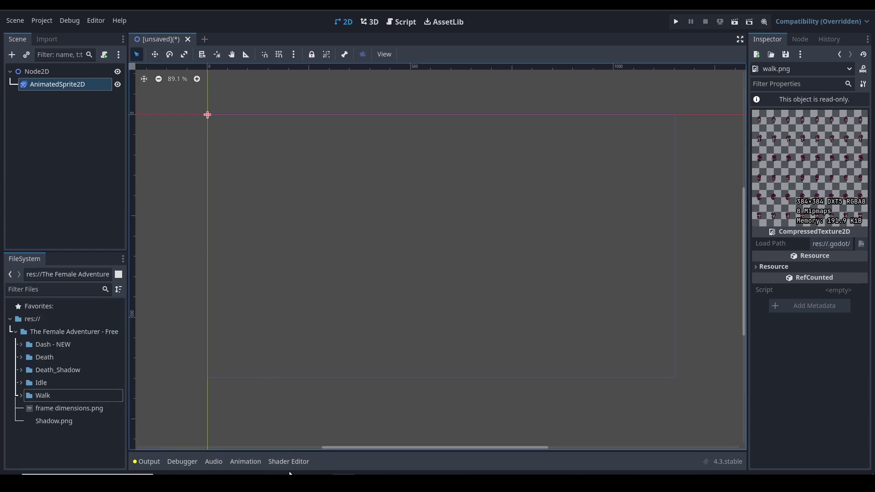
left_click(47, 82)
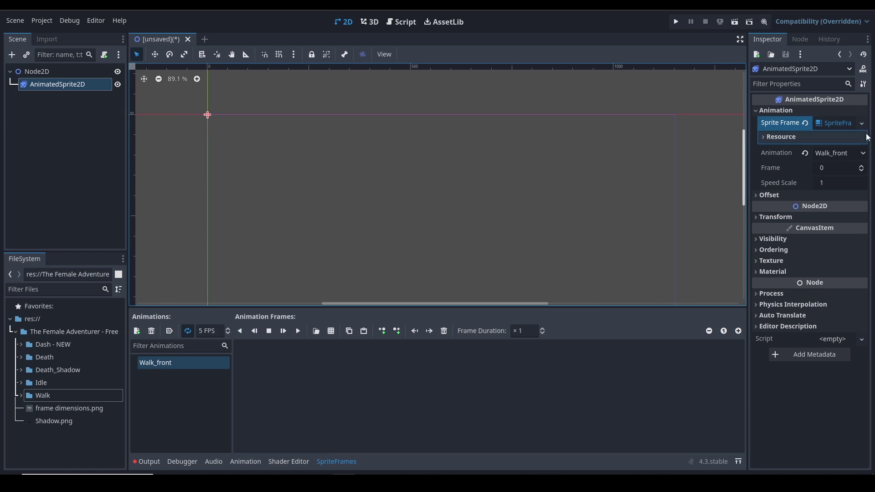
left_click(836, 123)
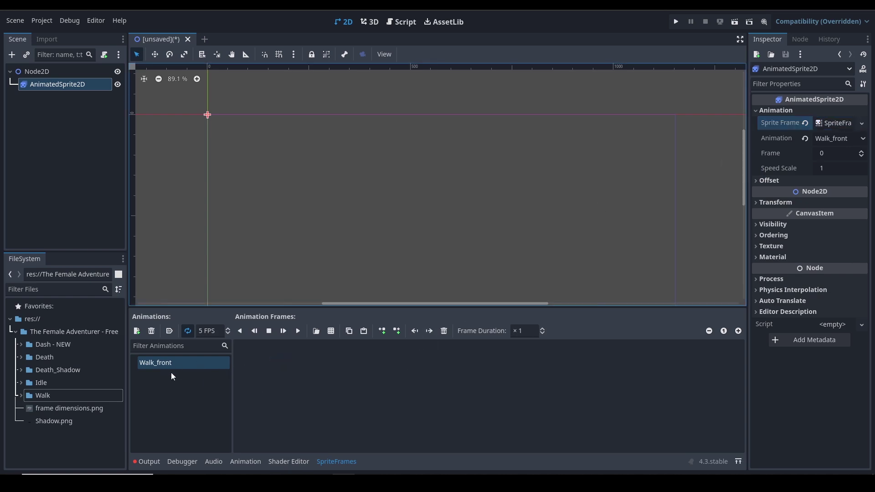
Browse to the Walk folder in the add-frames file dialog, then close it unused
left_click(319, 333)
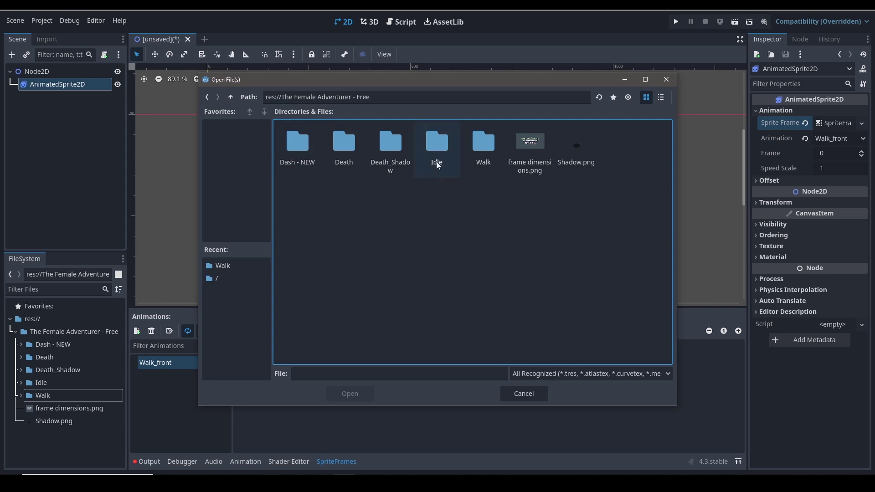
double_click(472, 145)
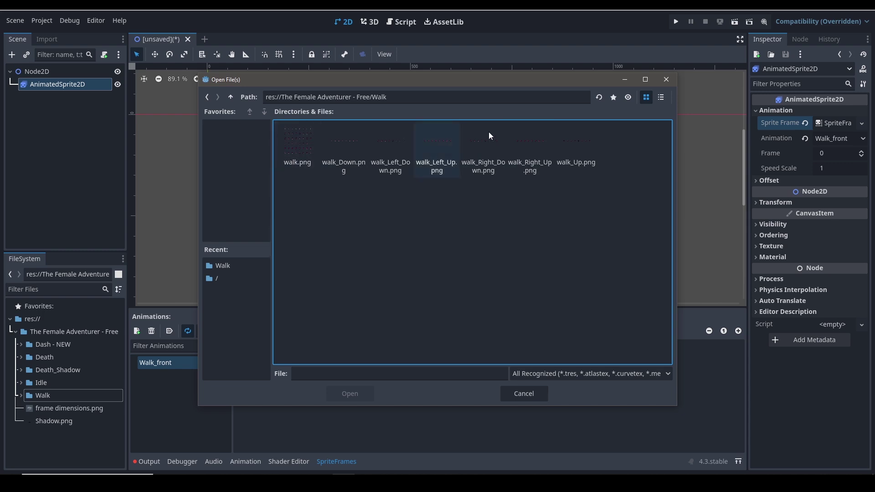
left_click(667, 79)
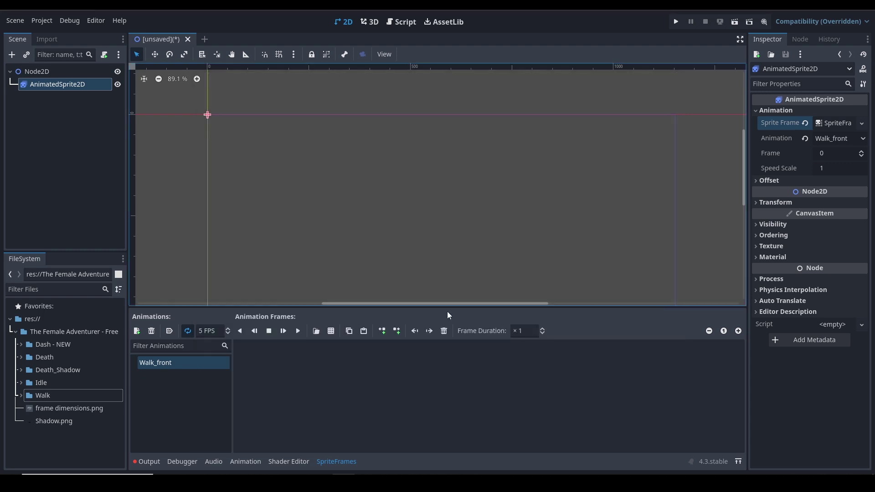
Load The Female Adventurer - Free/Walk/walk.png as a sprite sheet for frame picking
left_click(331, 332)
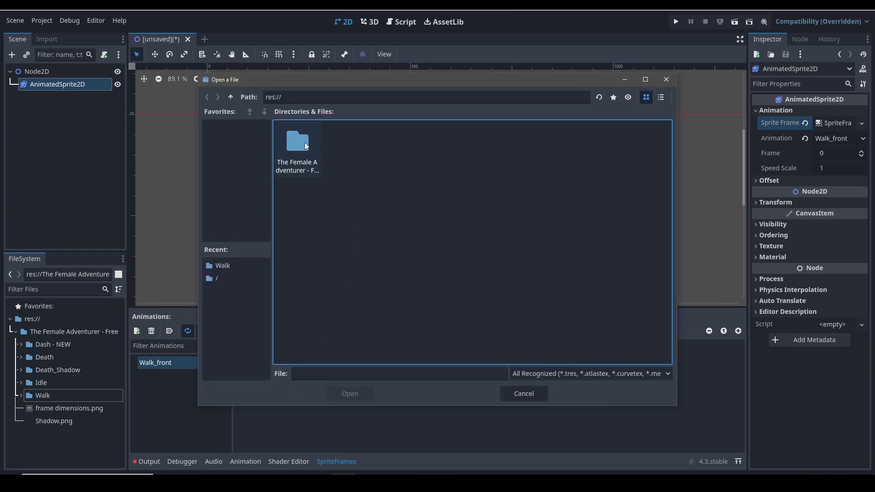
double_click(296, 151)
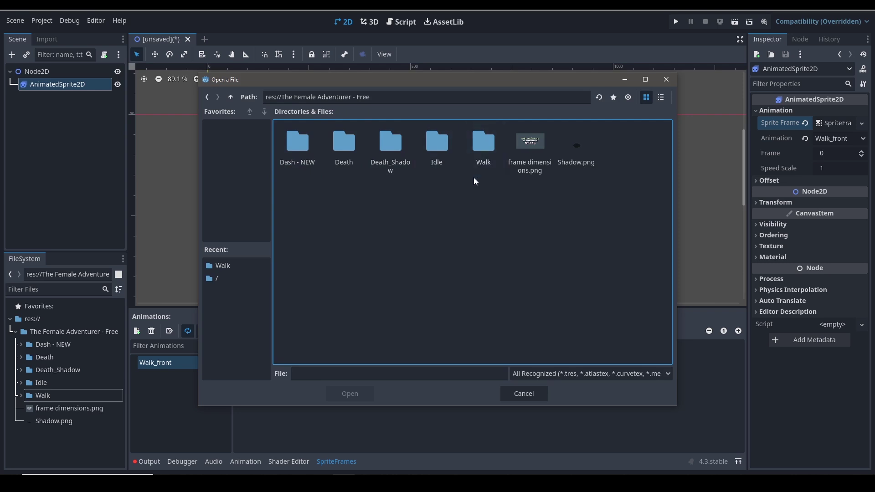
double_click(484, 147)
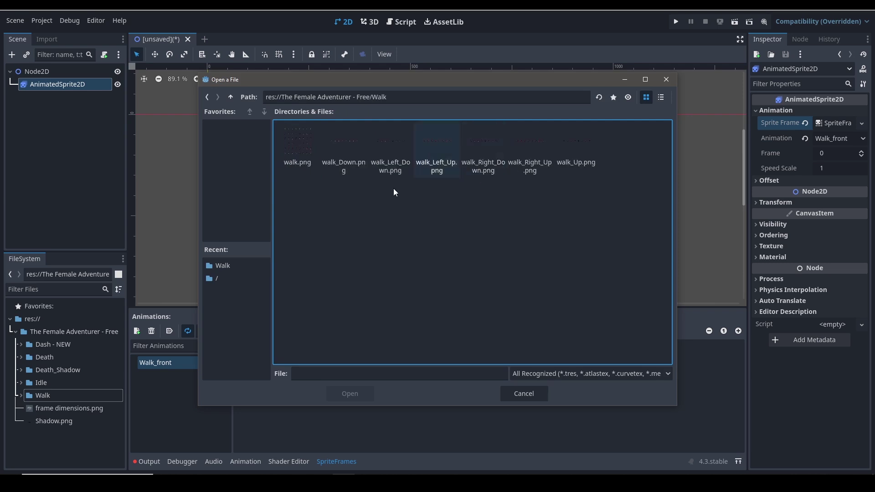
double_click(293, 145)
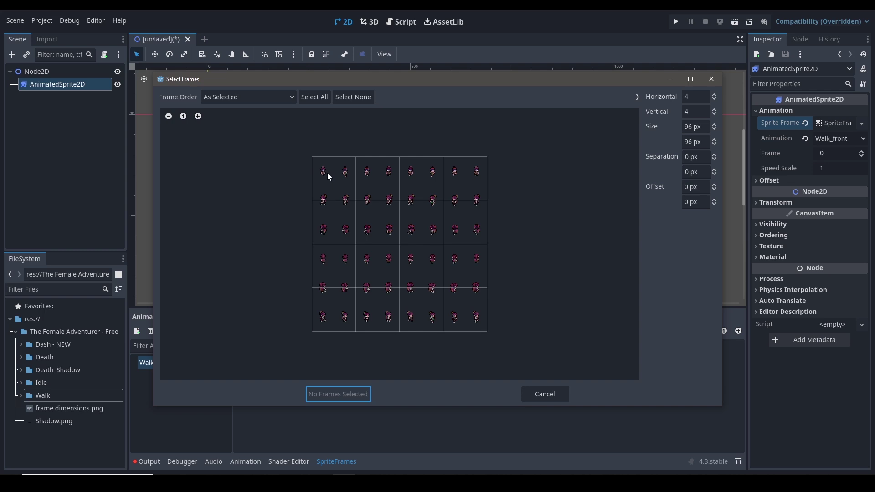
Zoom in on the walk.png preview in the Select Frames dialog
scroll(328, 176, "up", 2)
scroll(322, 176, "down", 2)
scroll(322, 177, "up", 2)
scroll(317, 176, "down", 2)
scroll(379, 211, "up", 3)
scroll(379, 211, "down", 2)
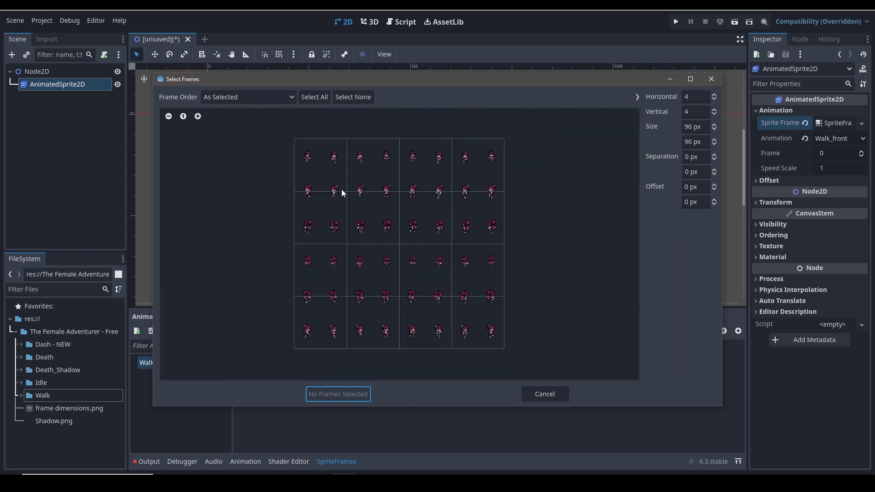
left_click(198, 117)
left_click(197, 117)
left_click(198, 116)
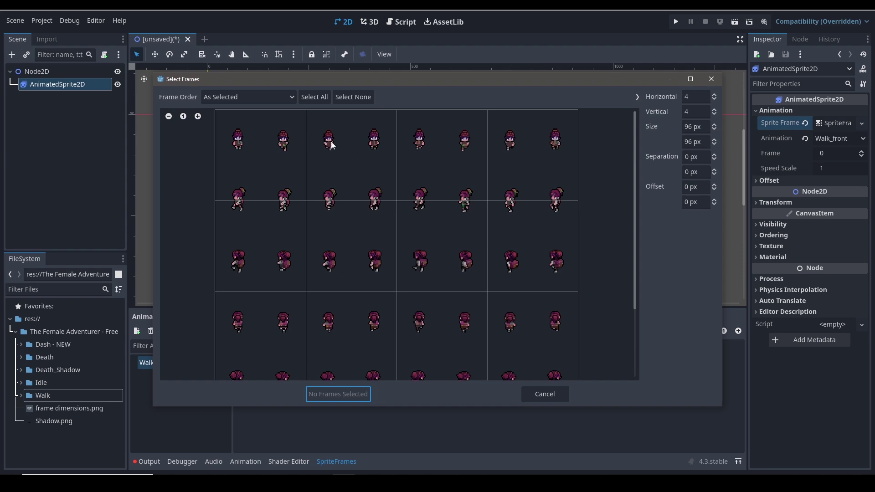
scroll(301, 160, "down", 3)
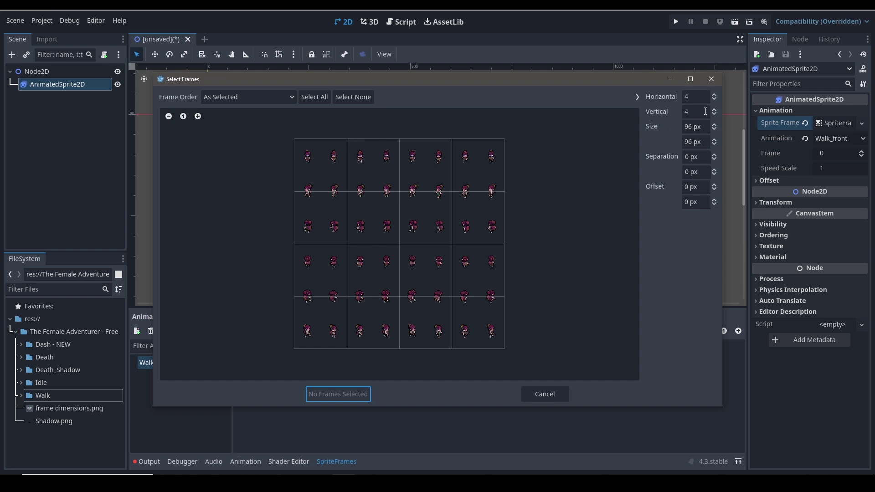
Set the frame grid to 8 horizontal by 6 vertical cells of 48 × 64 px
left_click(716, 95)
left_click(716, 94)
left_click(716, 95)
left_click(716, 95)
left_click(716, 95)
left_click(716, 95)
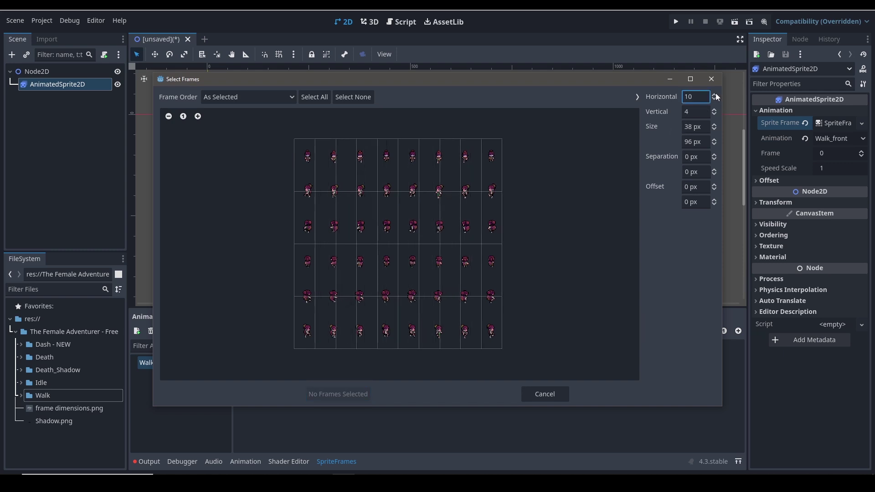
left_click(715, 99)
left_click(716, 99)
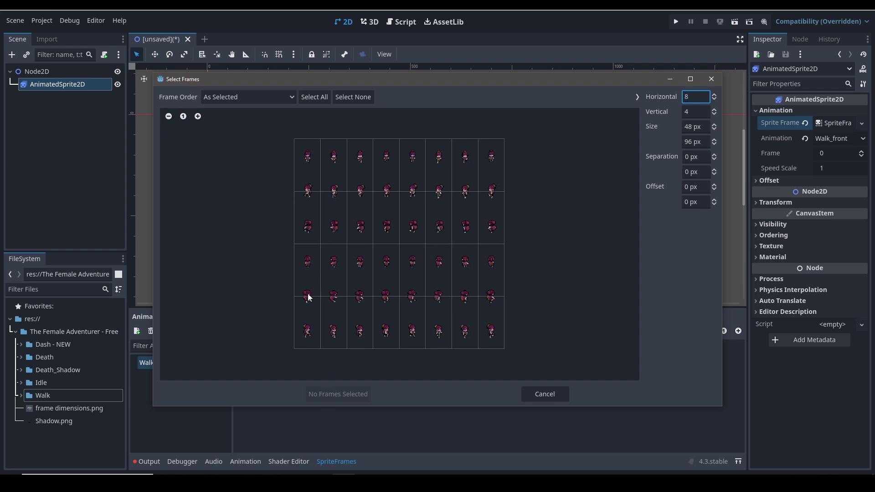
left_click(715, 109)
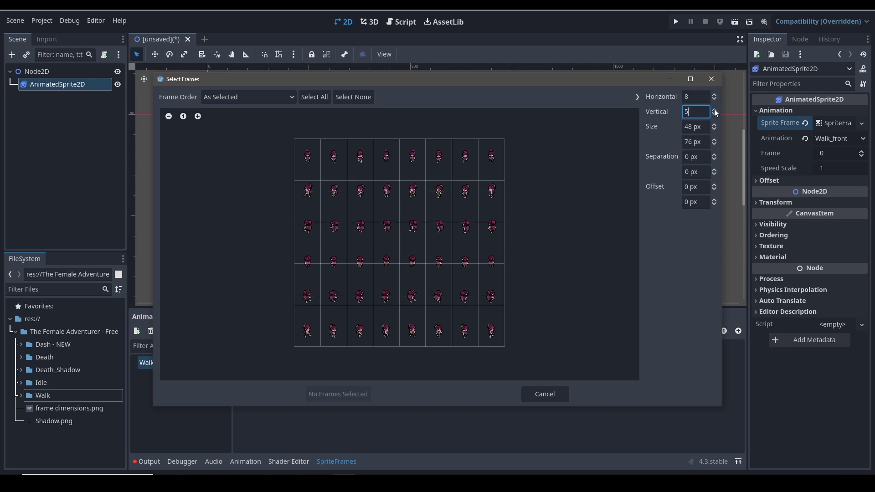
left_click(715, 110)
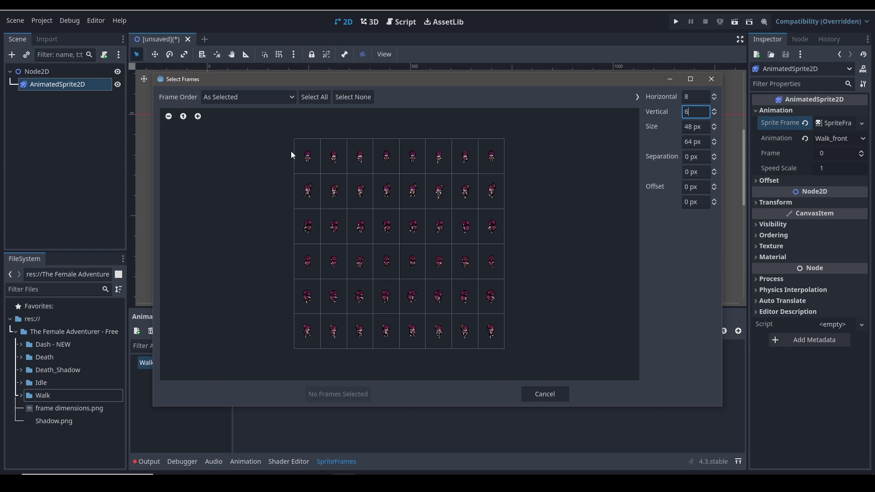
scroll(311, 151, "up", 3, "ctrl")
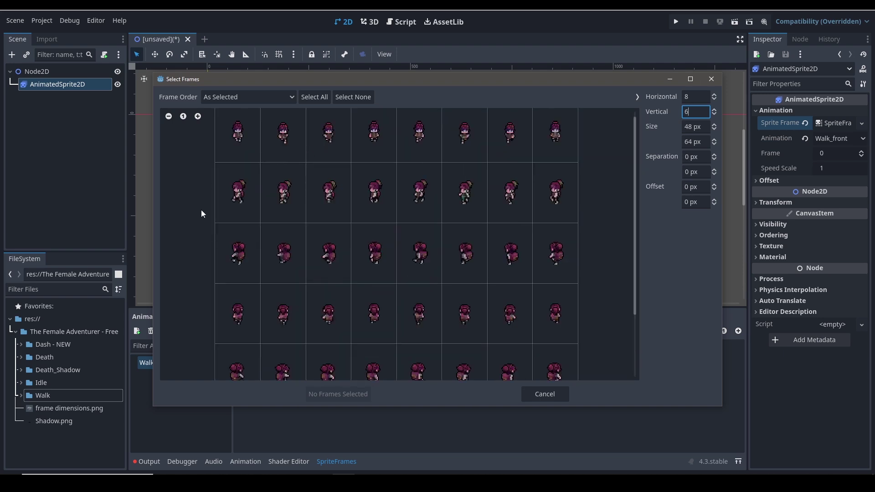
scroll(202, 208, "up", 1)
Pick frames 0 through 7 across the top row of the walk.png grid
left_click(249, 138)
left_click(283, 137)
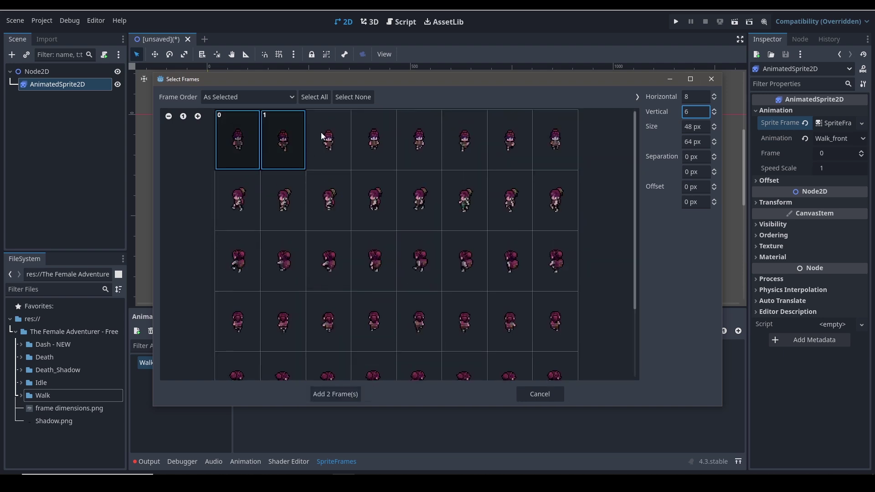
left_click(325, 134)
left_click(375, 138)
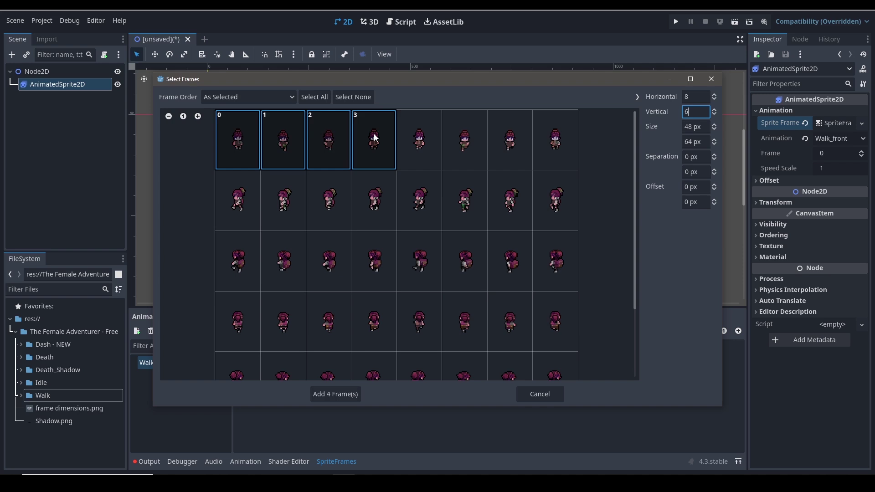
left_click(415, 135)
left_click(460, 128)
left_click(504, 124)
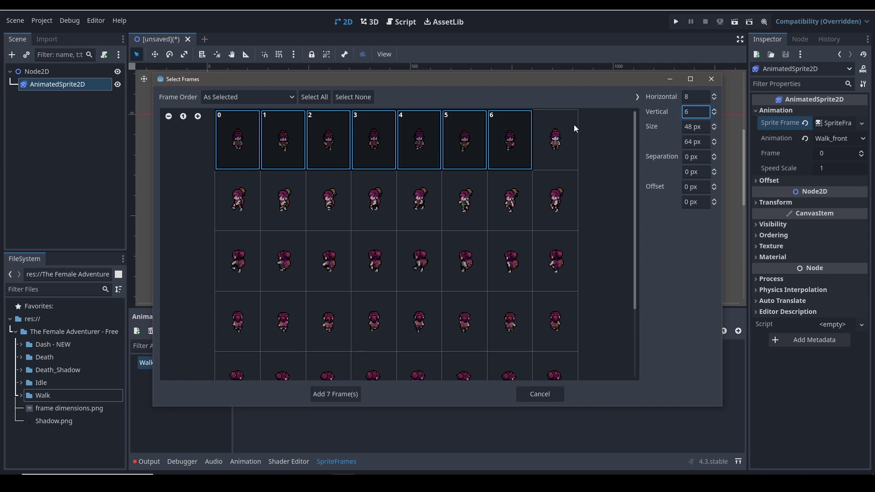
left_click(561, 132)
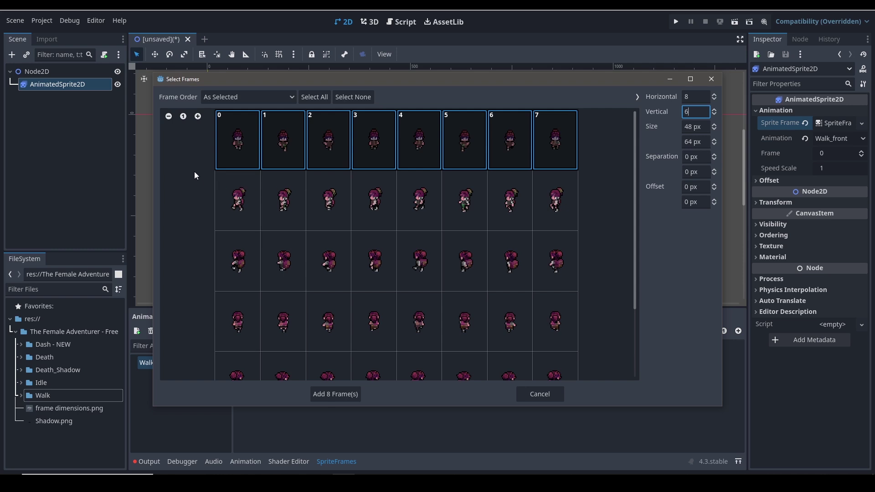
Keep frame separation at 0 px, reselect the top-row frames, and add all 8 to Walk_front
left_click(716, 155)
scroll(716, 155, "up", 7)
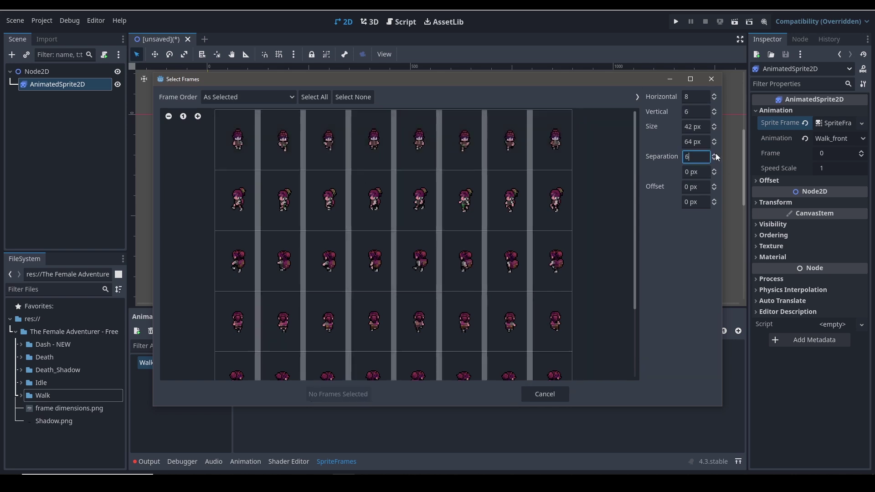
scroll(717, 156, "up", 6)
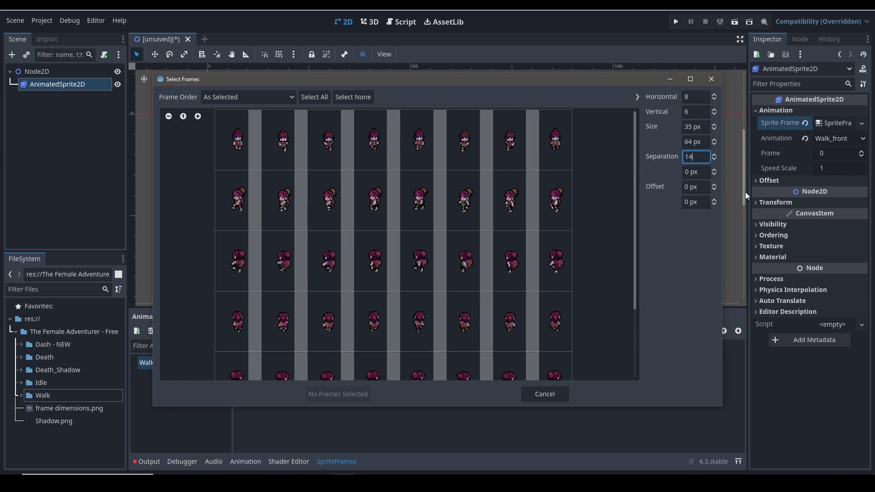
scroll(716, 162, "down", 8)
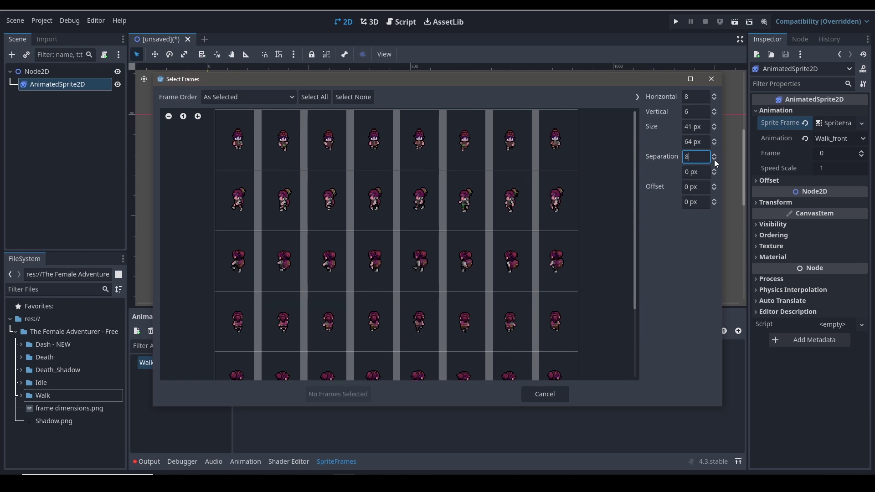
scroll(715, 163, "down", 5)
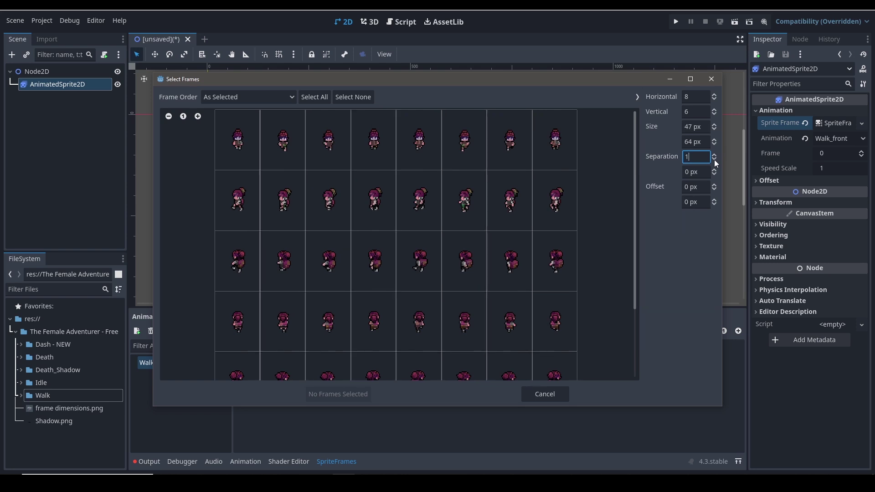
scroll(715, 164, "down", 1)
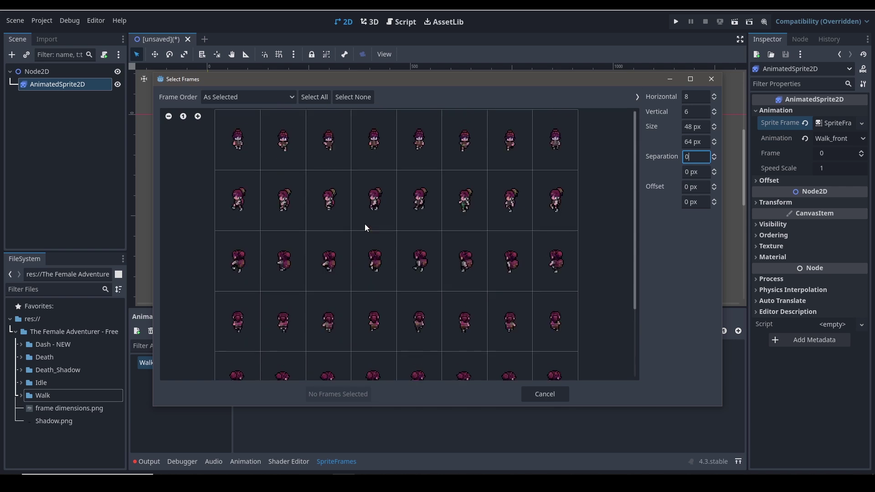
left_click(242, 146)
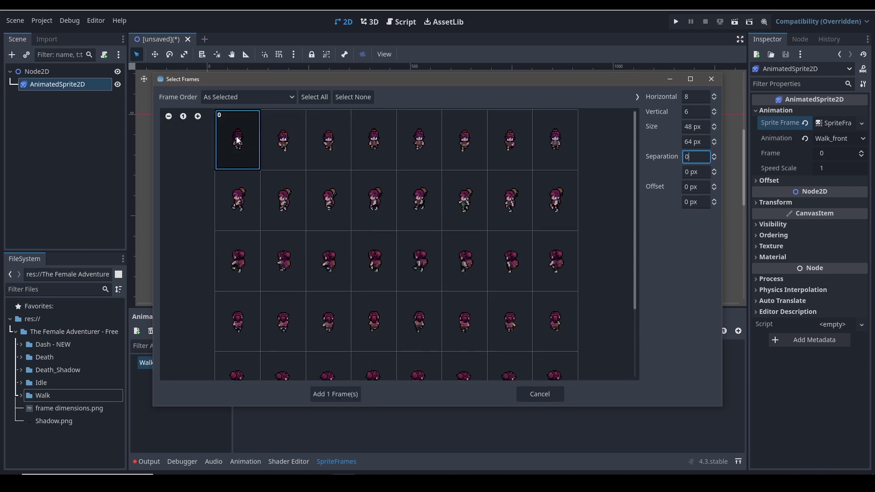
left_click(568, 139, "shift")
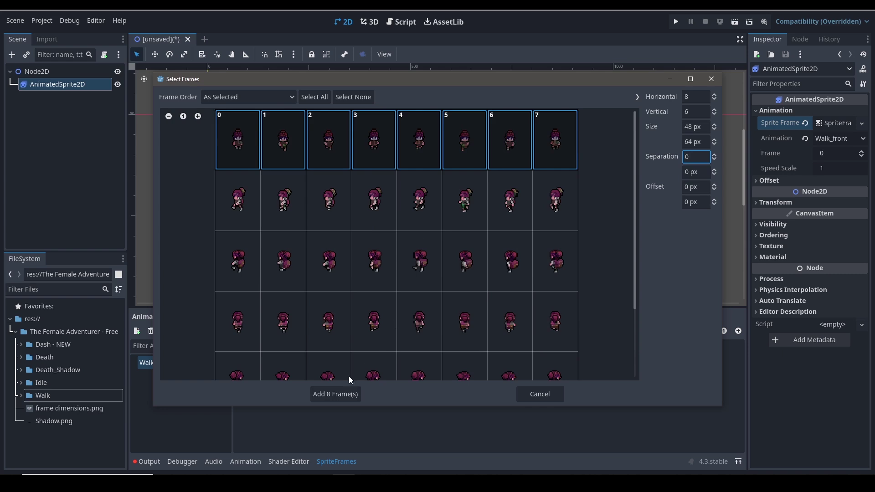
left_click(330, 395)
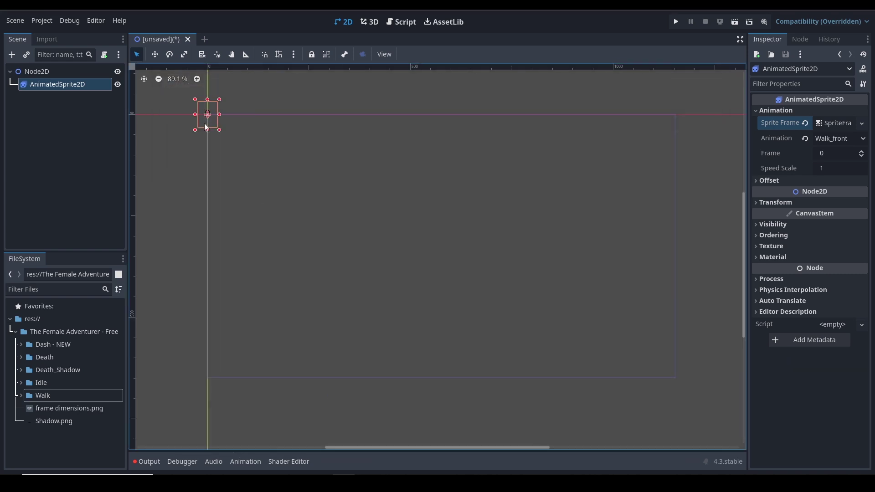
Zoom in on the sprite and center it in the 2D view
scroll(206, 128, "up", 1)
scroll(196, 120, "up", 3)
scroll(246, 113, "up", 4)
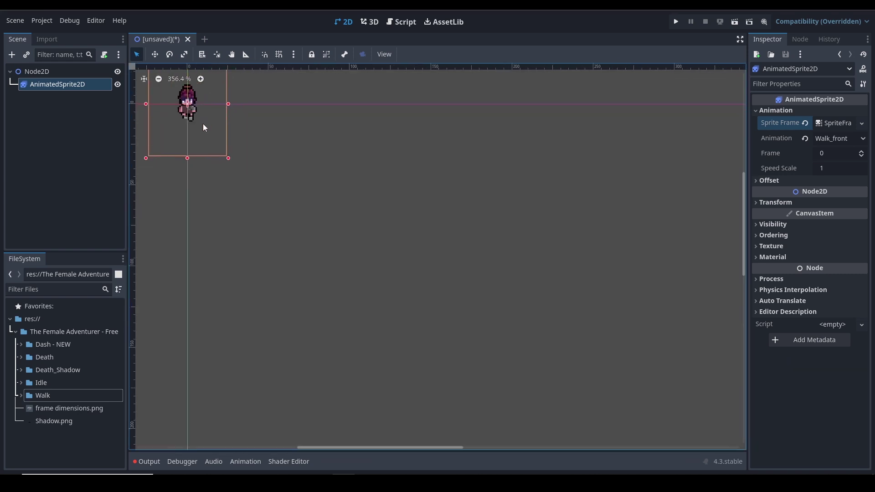
scroll(270, 206, "up", 2)
scroll(270, 205, "up", 4)
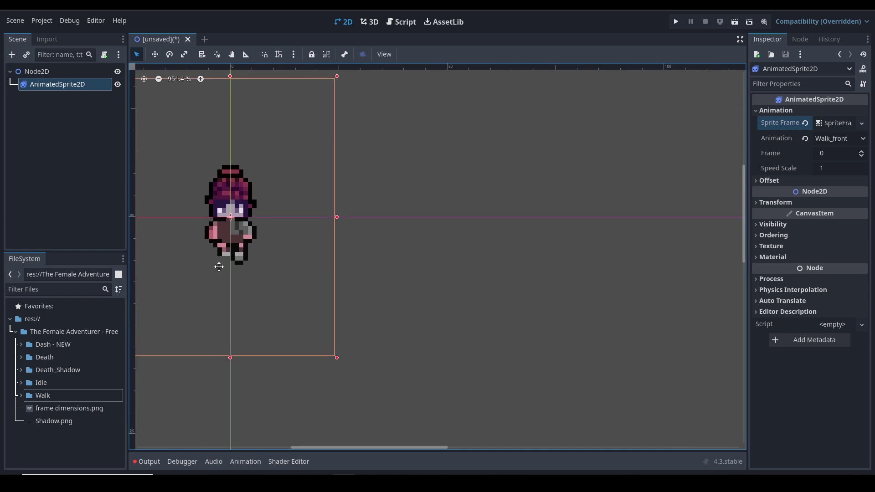
middle_click_drag(218, 260, 340, 244)
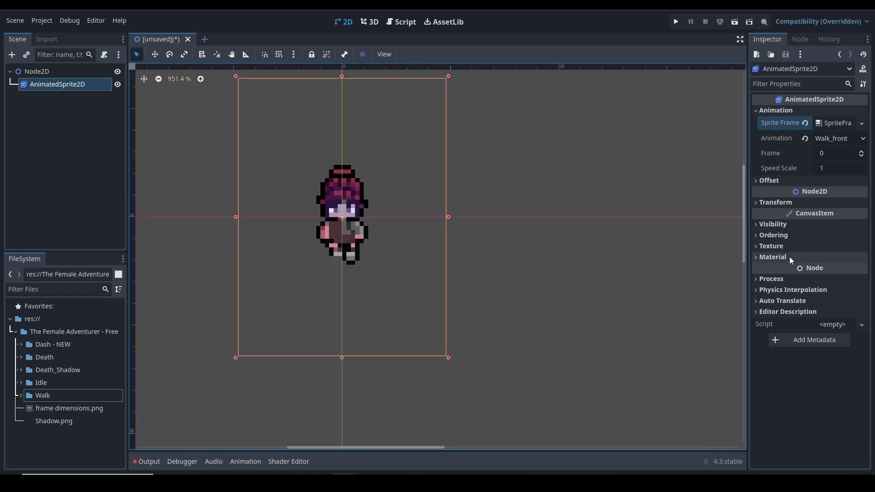
Expand the sprite's Texture section and check the Filter options, leaving it at Inherit
left_click(778, 247)
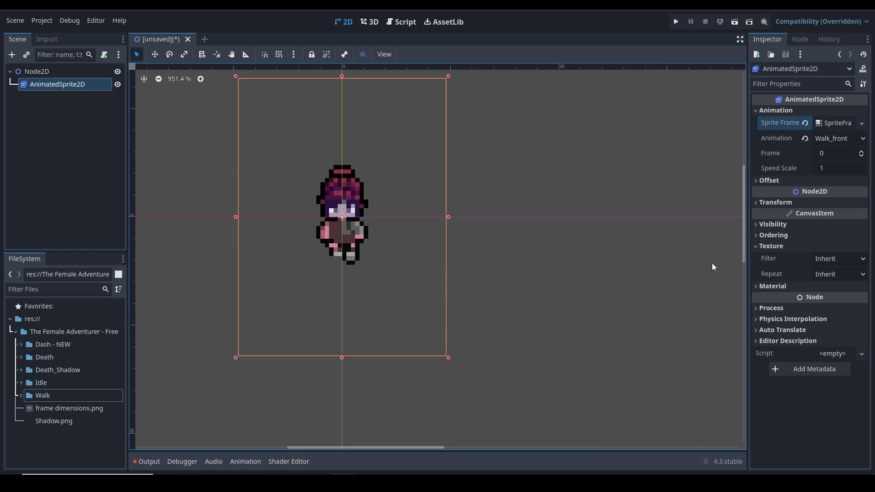
left_click(823, 259)
left_click(823, 259)
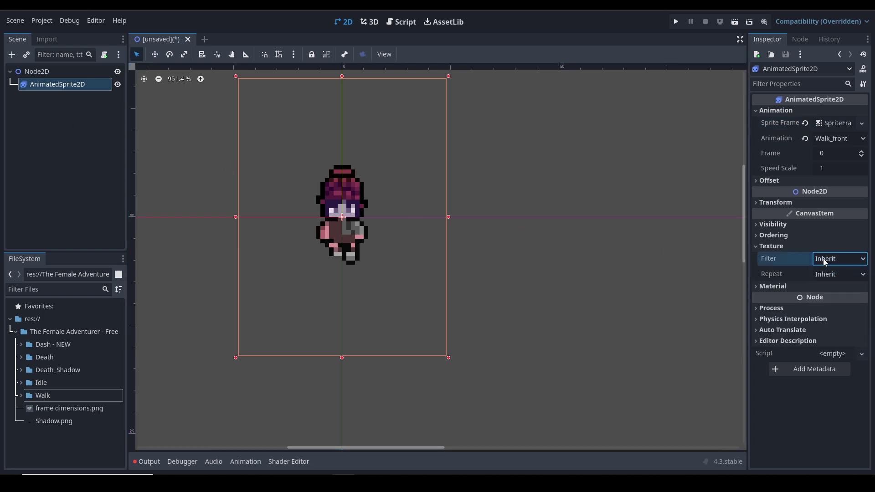
left_click(824, 258)
left_click(826, 259)
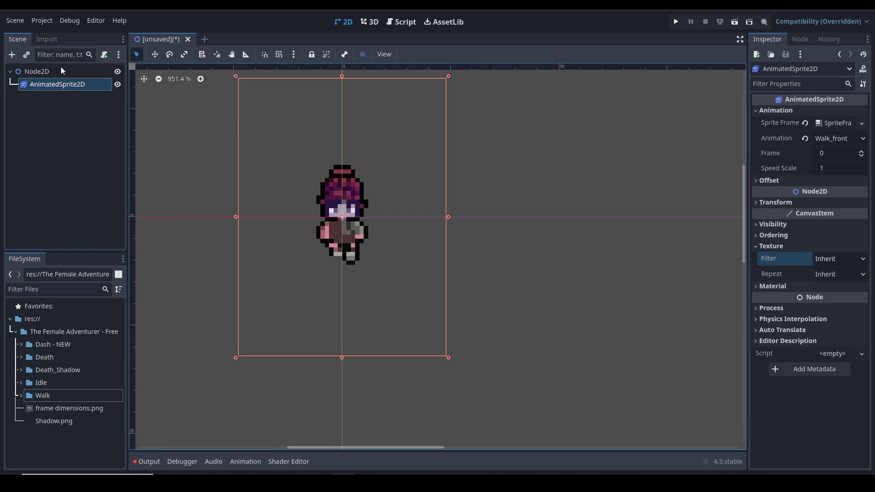
left_click(42, 21)
left_click(52, 32)
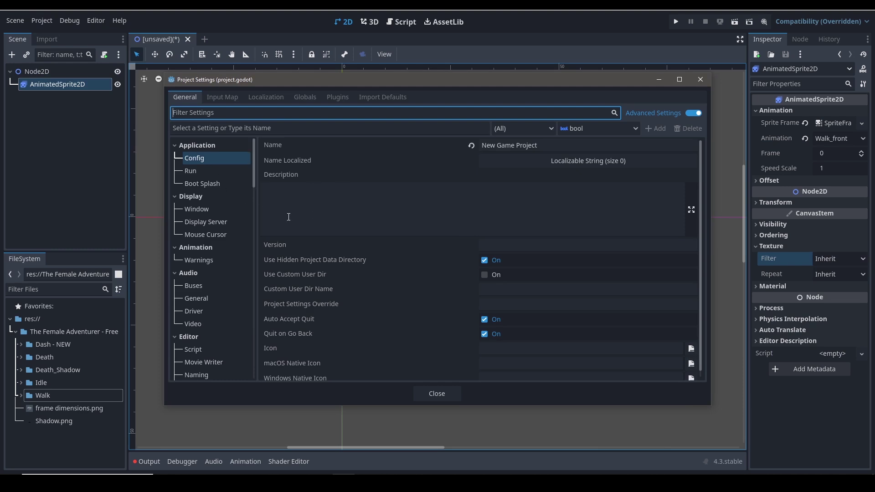
type("fiter")
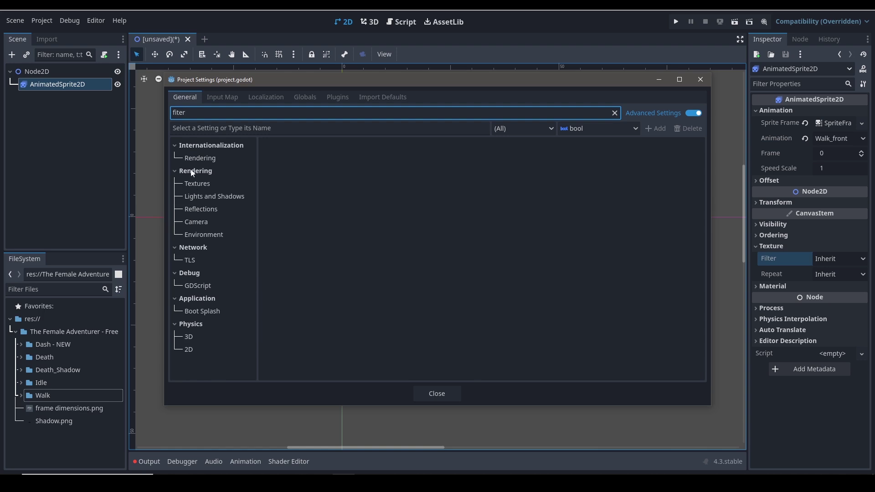
left_click(195, 185)
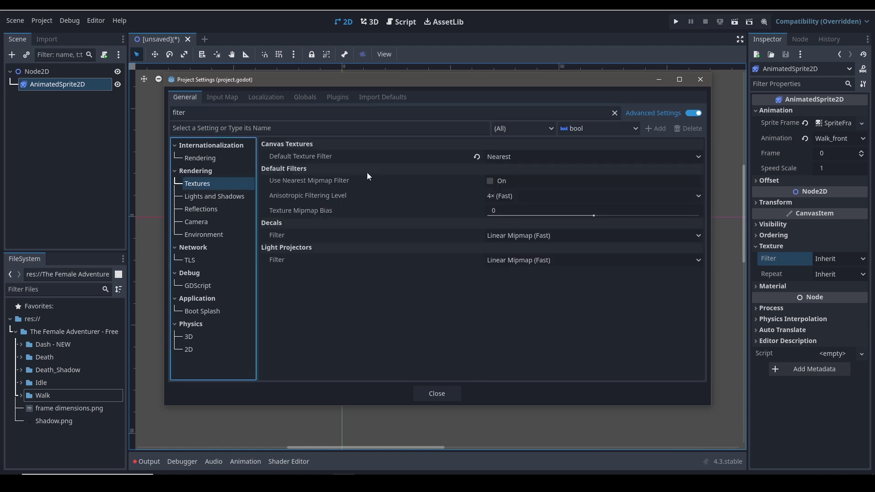
left_click(491, 159)
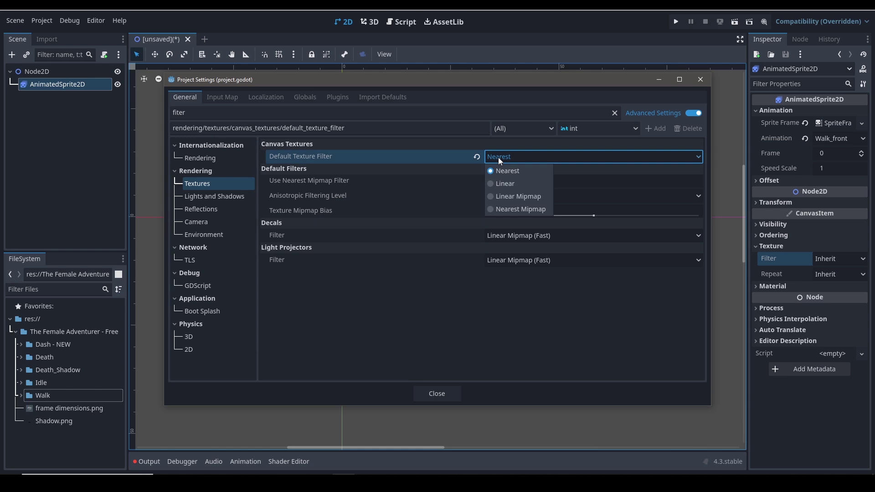
left_click(476, 160)
left_click(477, 157)
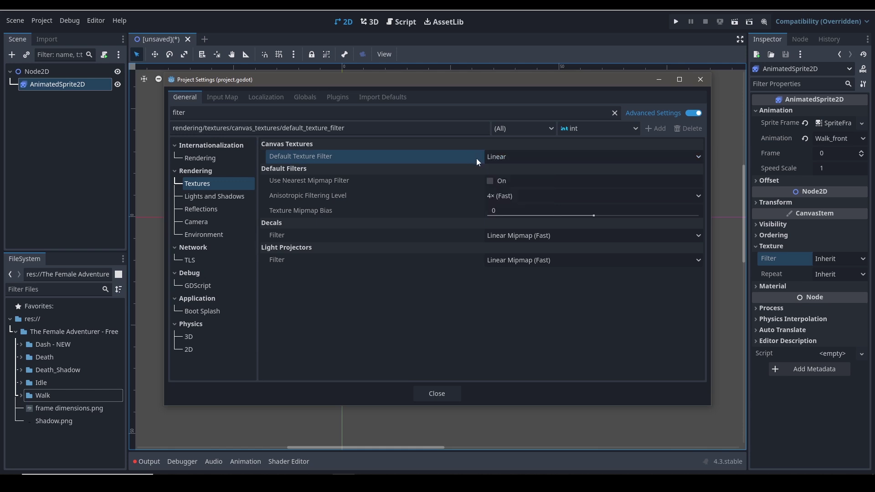
left_click(501, 158)
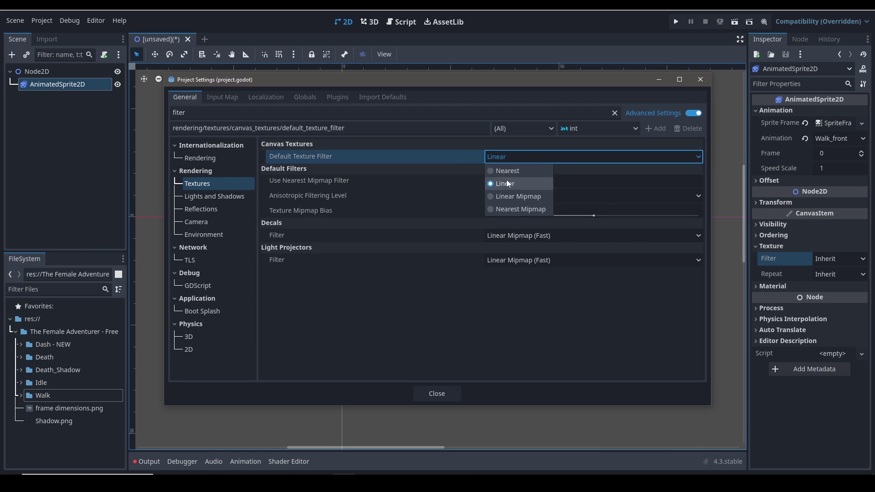
left_click(506, 171)
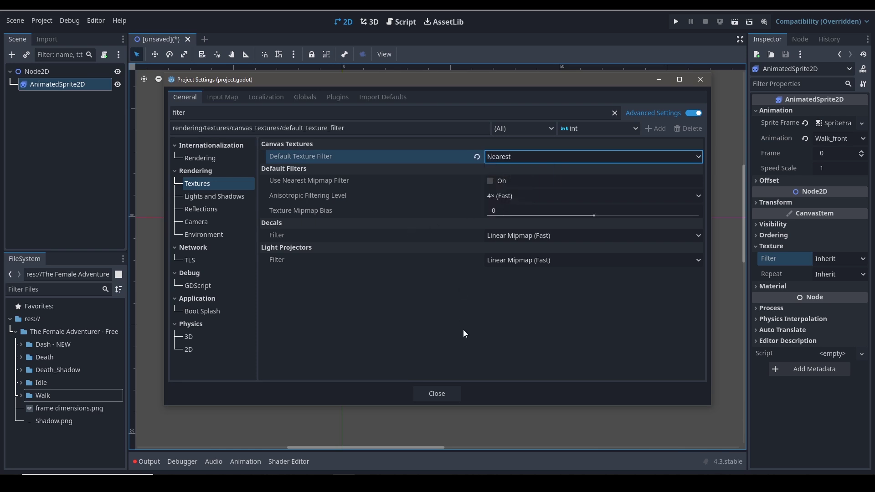
left_click(439, 395)
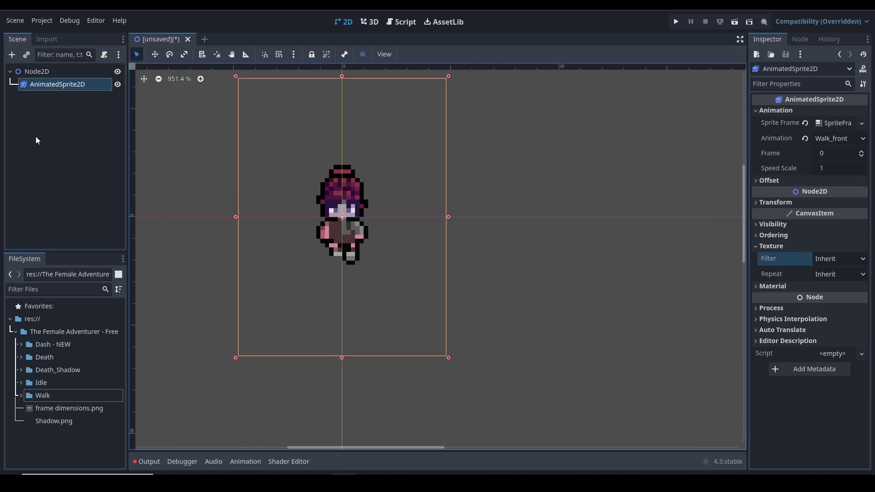
scroll(458, 360, "down", 2)
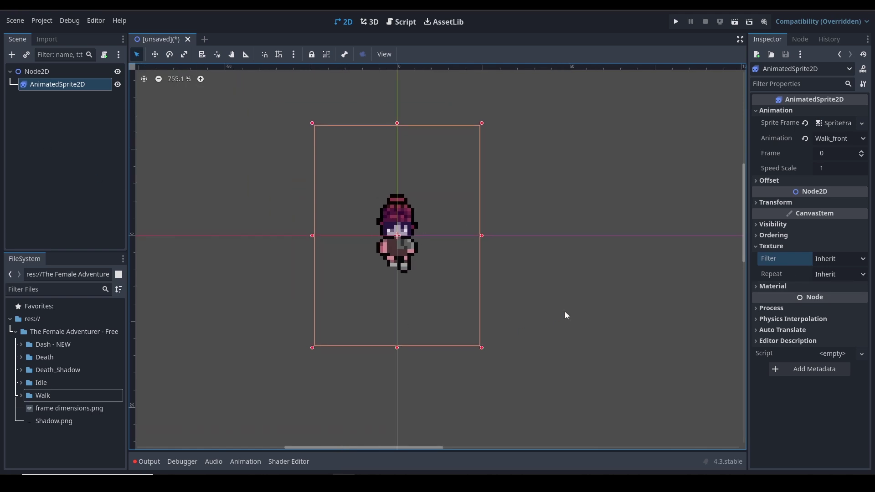
left_click(837, 257)
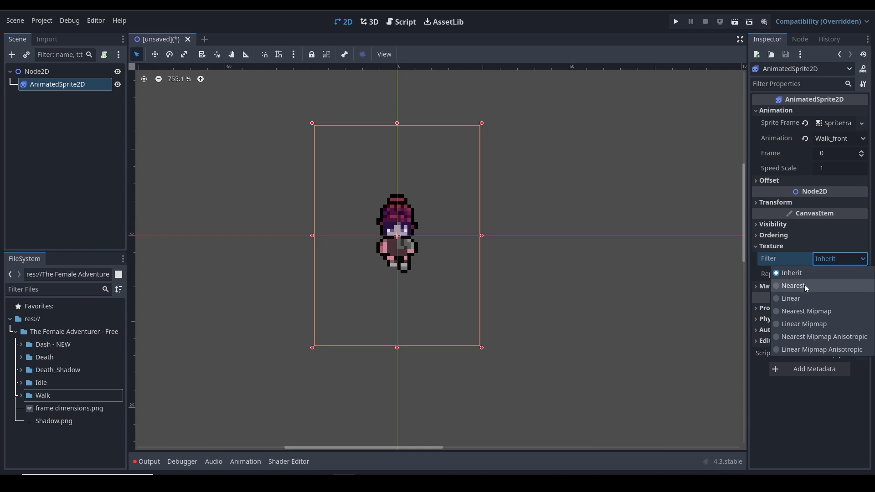
left_click(712, 285)
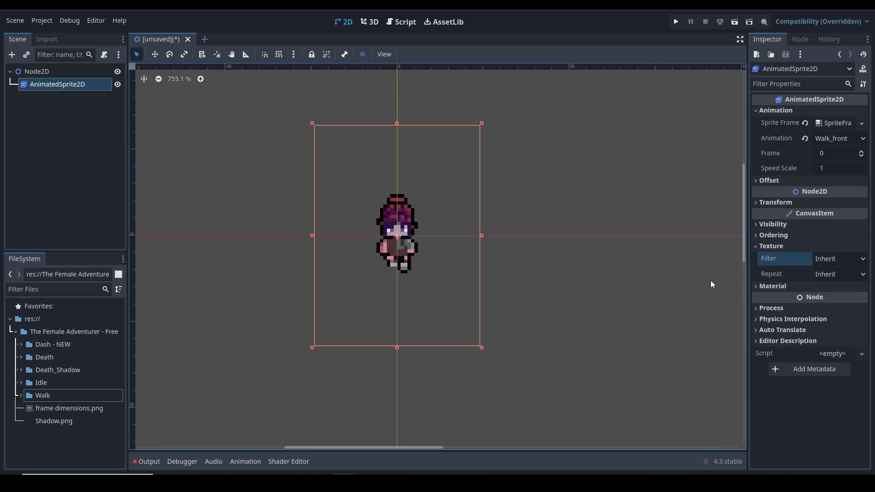
scroll(411, 232, "up", 1)
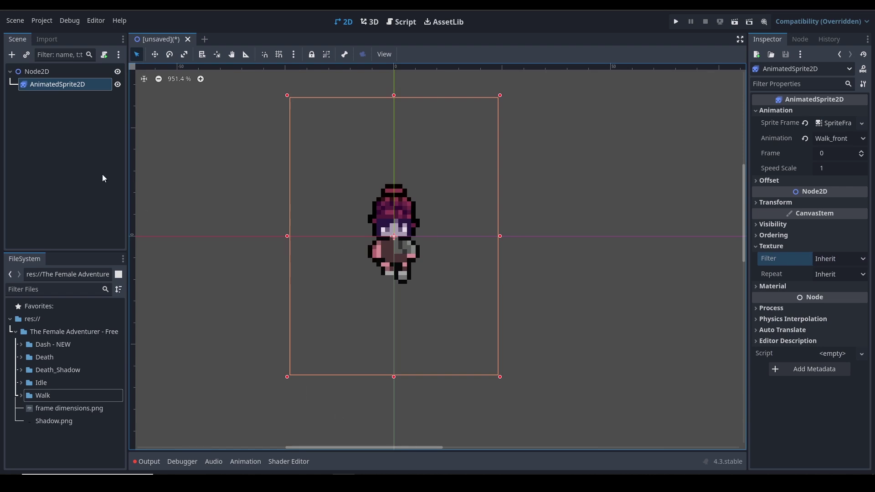
Open the sprite's SpriteFrames and preview Walk_front playing at 5 FPS
left_click(841, 123)
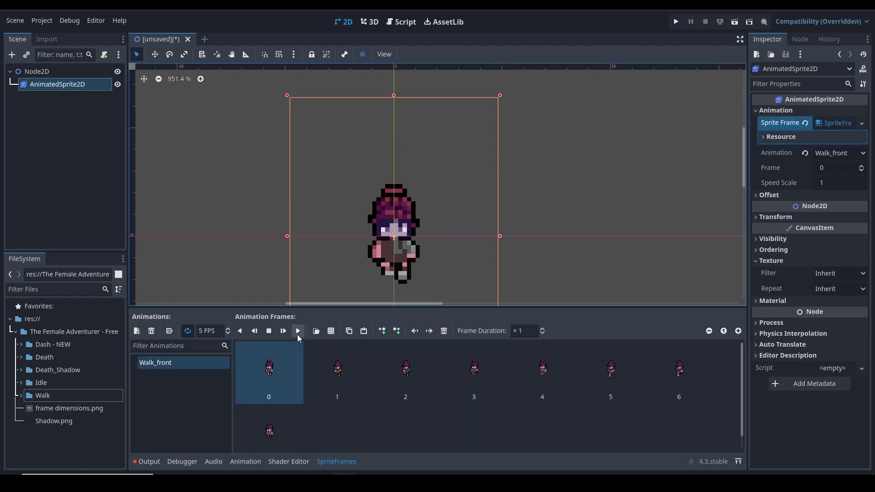
left_click(298, 332)
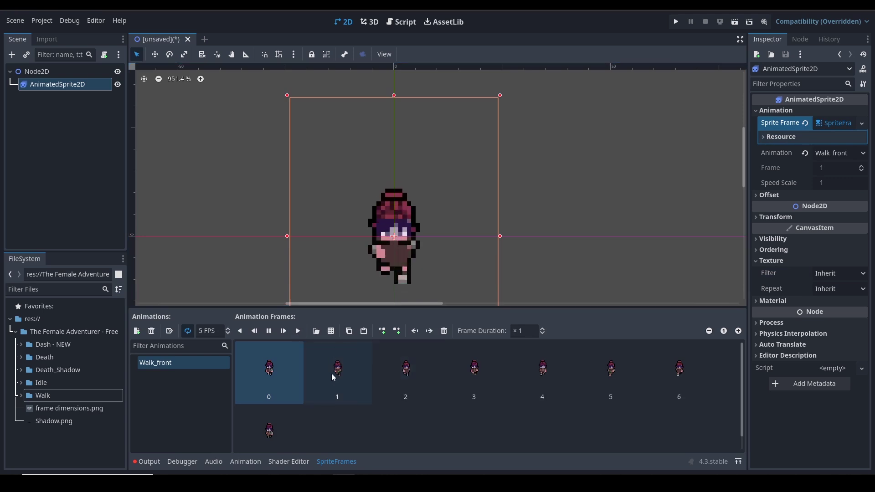
left_click(203, 331)
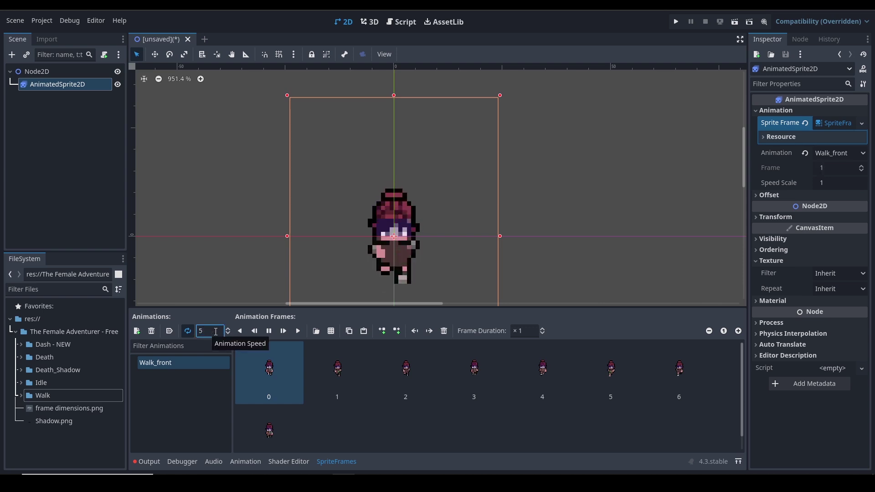
left_click(187, 395)
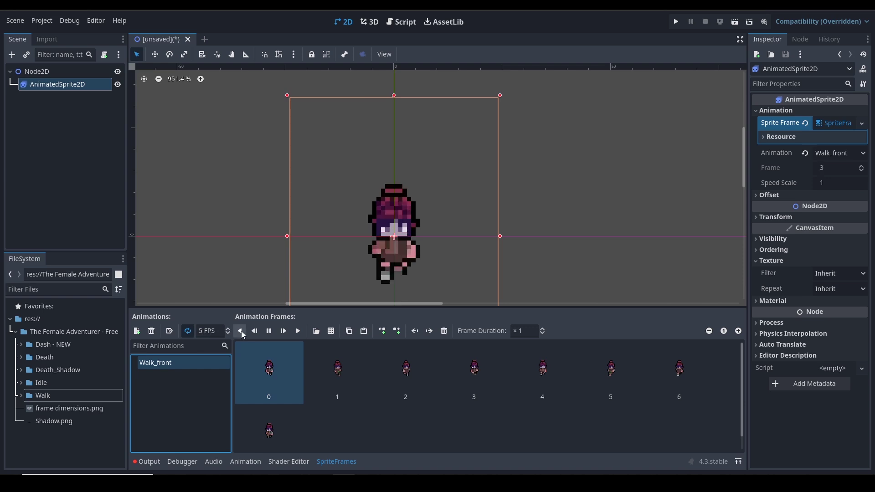
Raise Walk_front's FPS to 12, then bring it down to 8 and confirm
left_click(229, 328)
left_click(229, 328)
left_click(229, 328)
left_click(229, 328)
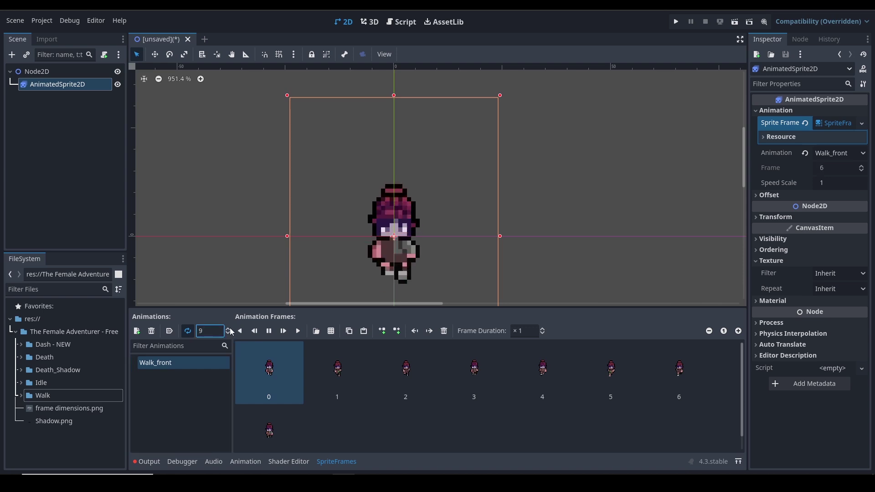
left_click(229, 327)
left_click(230, 328)
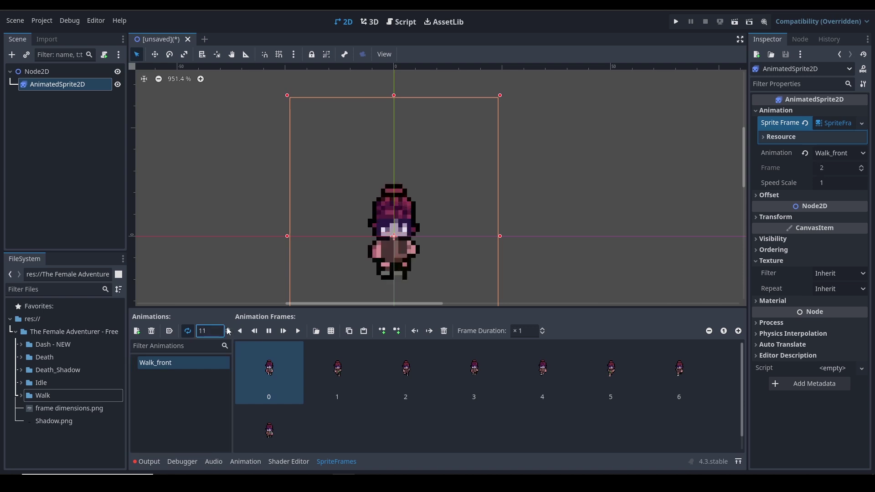
left_click(229, 328)
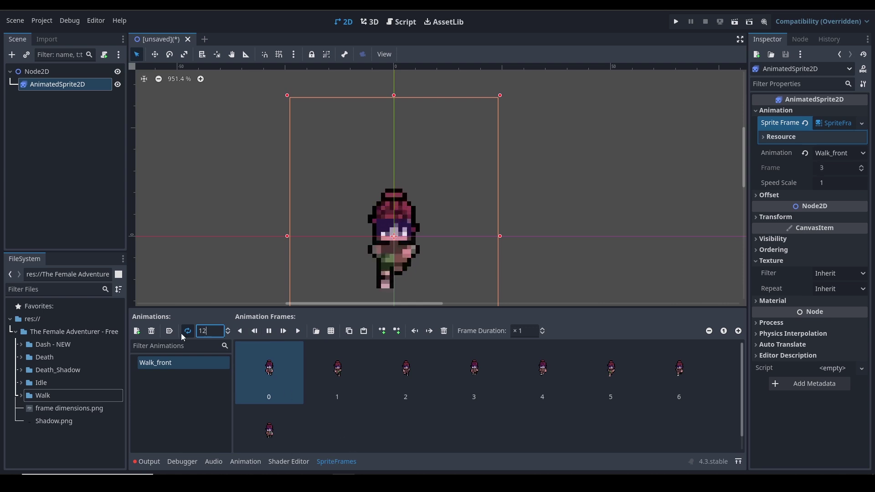
left_click(228, 334)
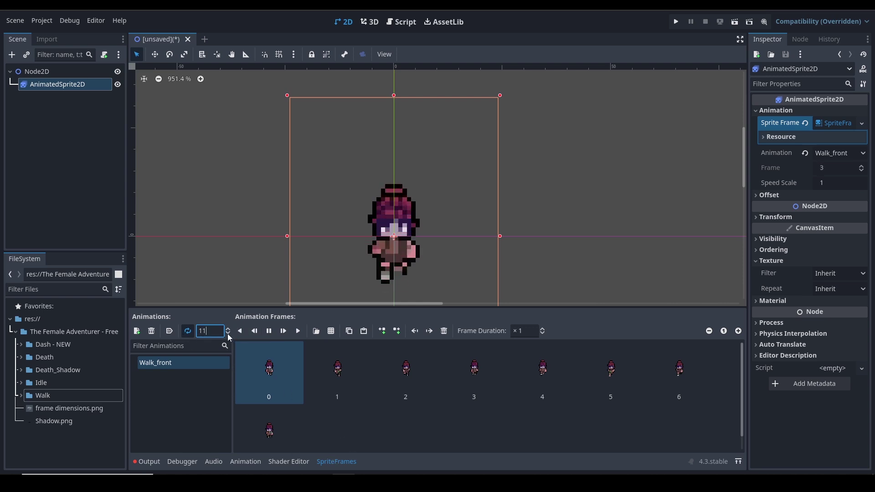
left_click(228, 334)
left_click(228, 334)
left_click(228, 334)
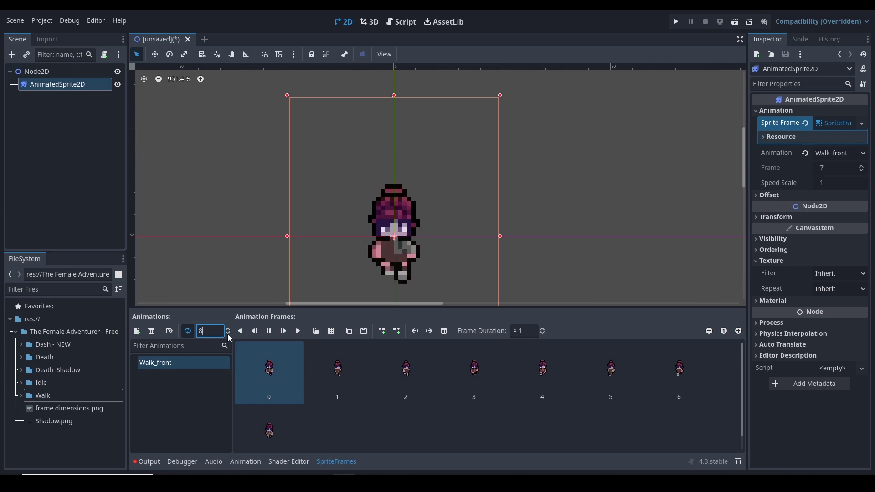
left_click(208, 390)
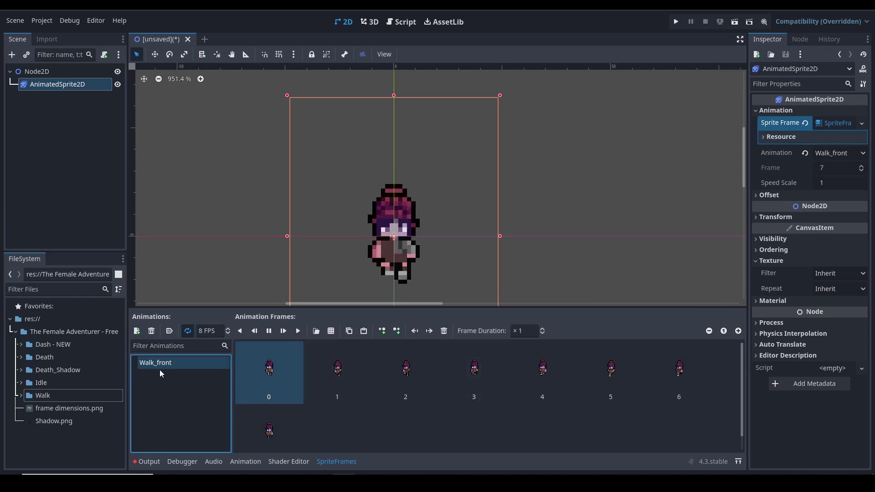
Add a new empty animation and switch between it and Walk_front to compare
scroll(426, 196, "down", 1)
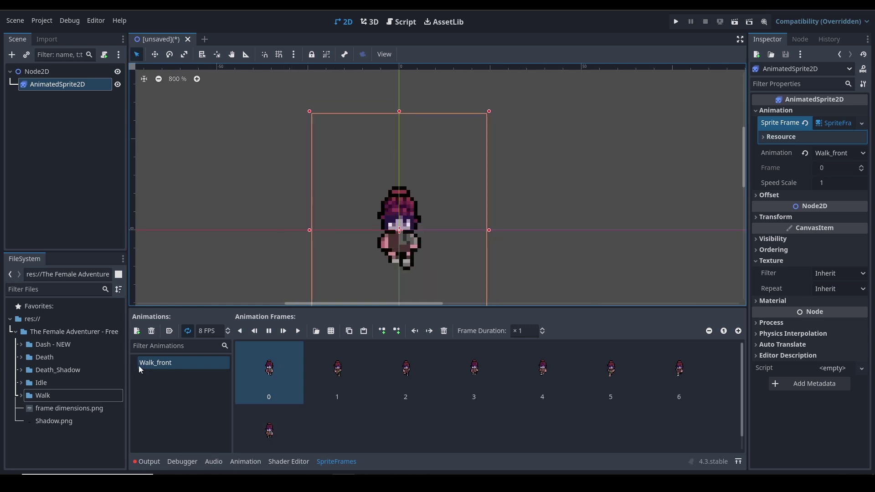
left_click(139, 332)
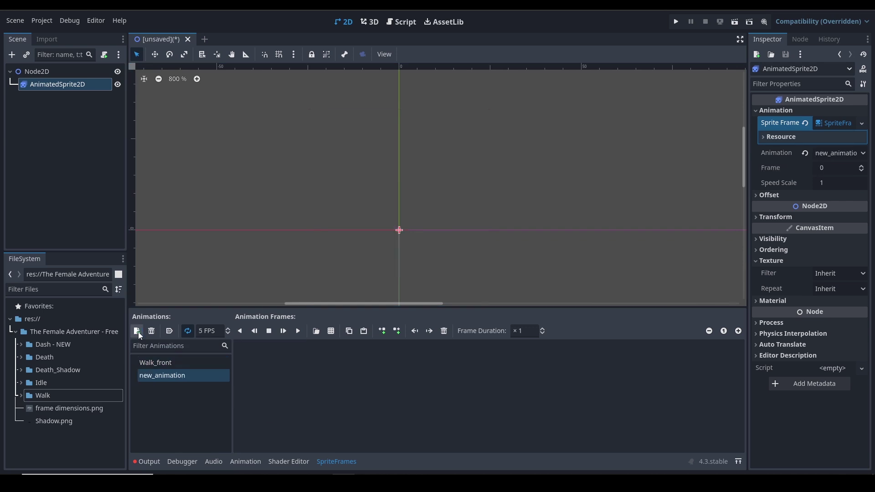
left_click(206, 363)
left_click(204, 374)
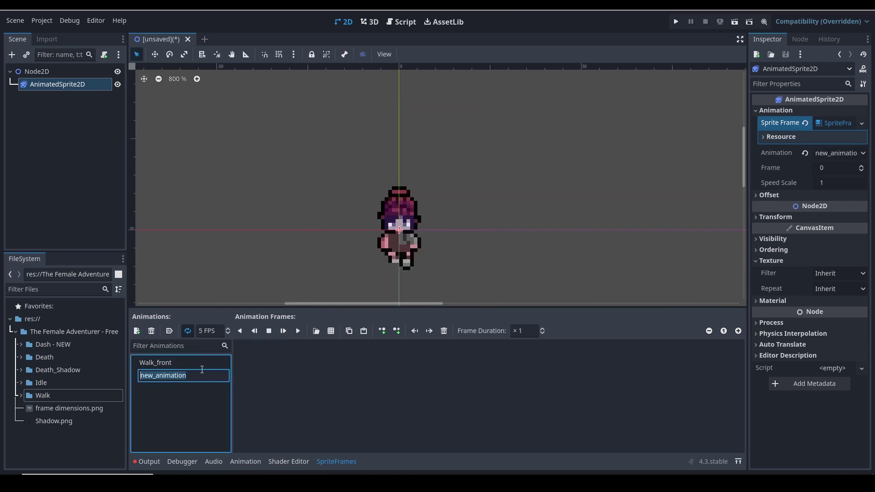
left_click(198, 363)
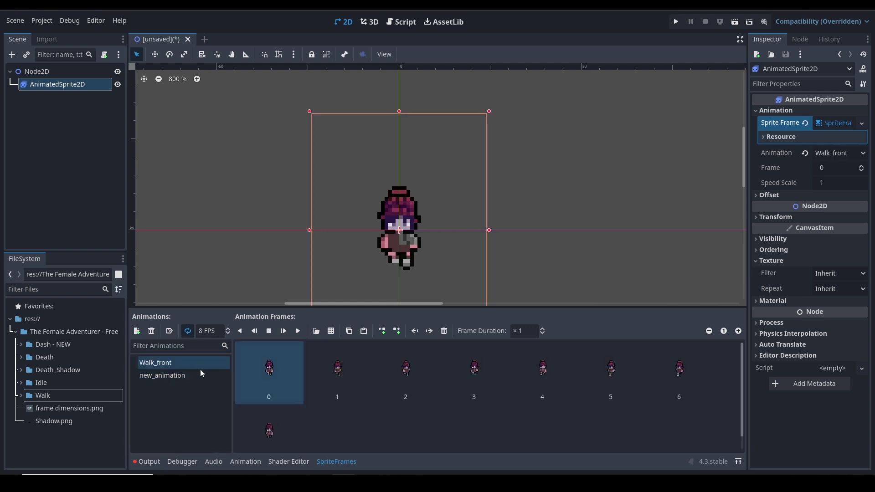
left_click(202, 374)
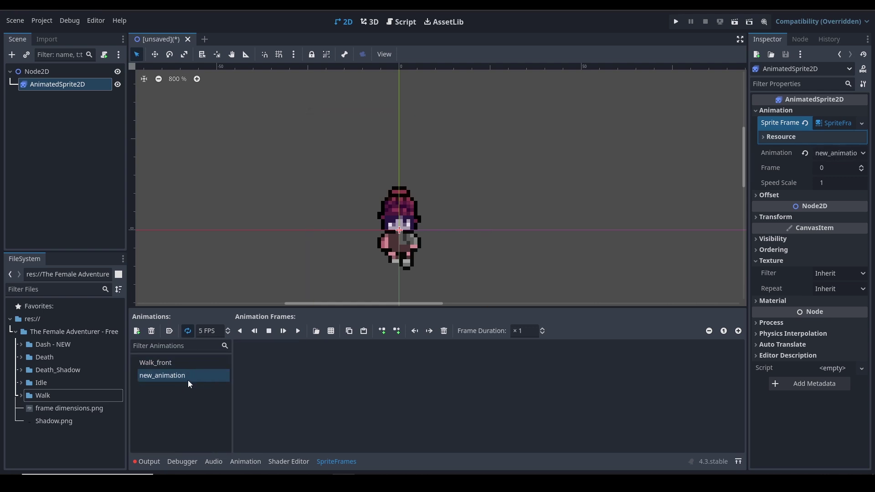
Return to Walk_front and toggle its looping setting
left_click(195, 362)
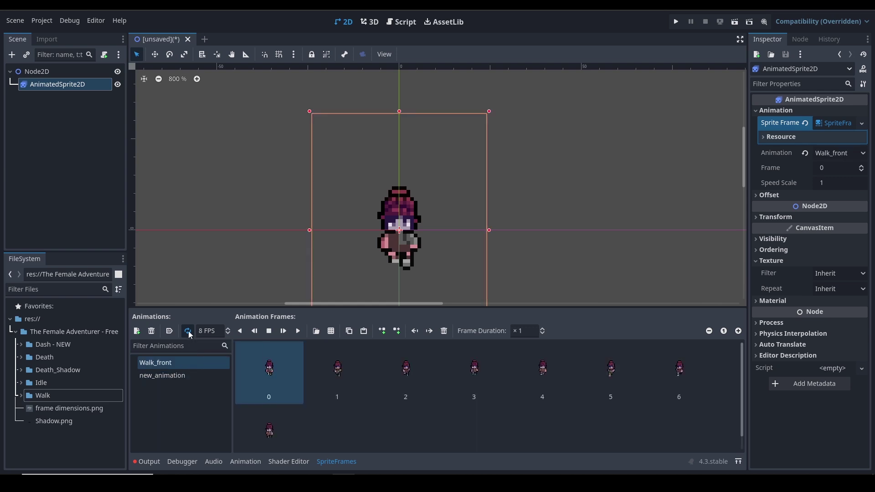
left_click(193, 403)
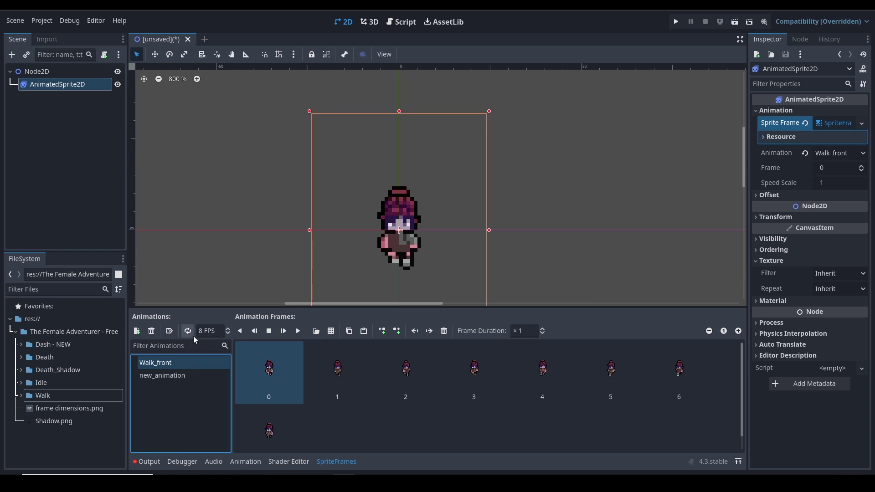
left_click(188, 333)
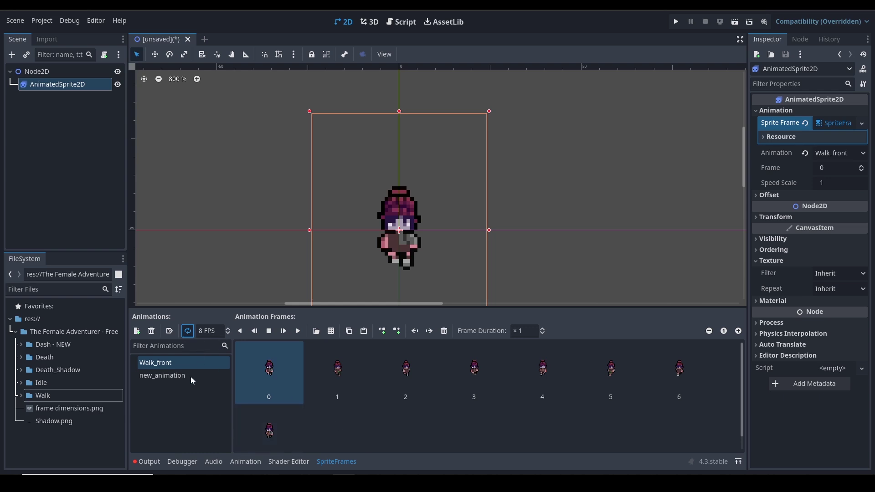
left_click(174, 399)
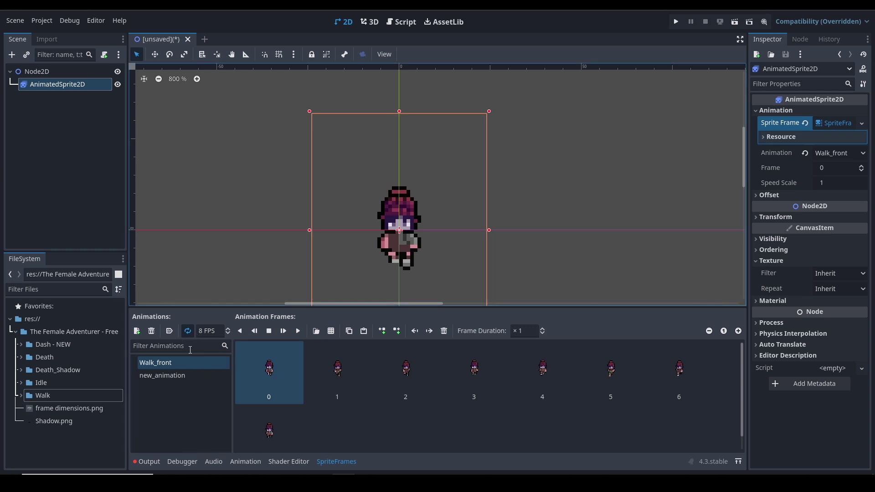
Rename new_animation to Walk_side in the Animations list
left_click(187, 379)
left_click(187, 376)
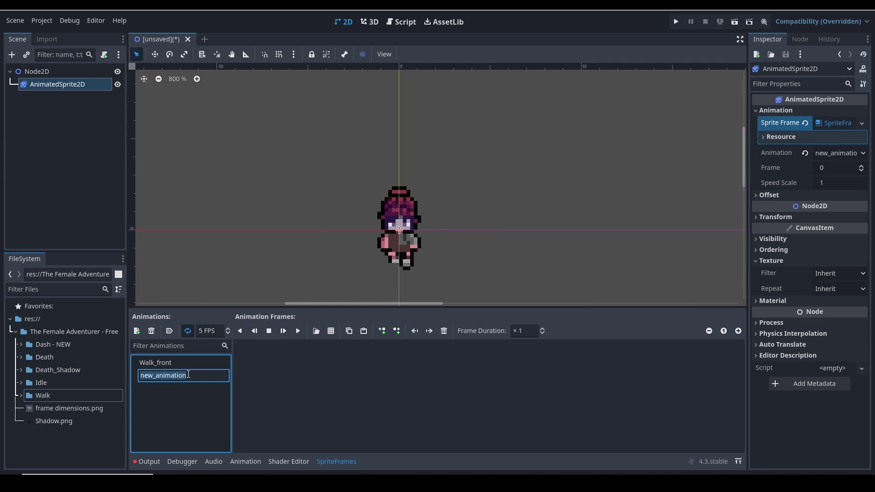
type("Wa;l")
key("BackSpace")
type("lk_side")
key("Return")
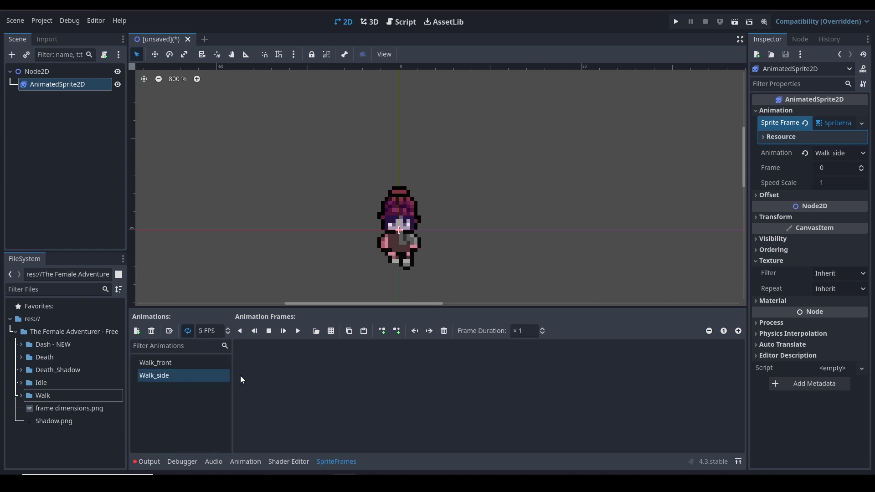
left_click(173, 378)
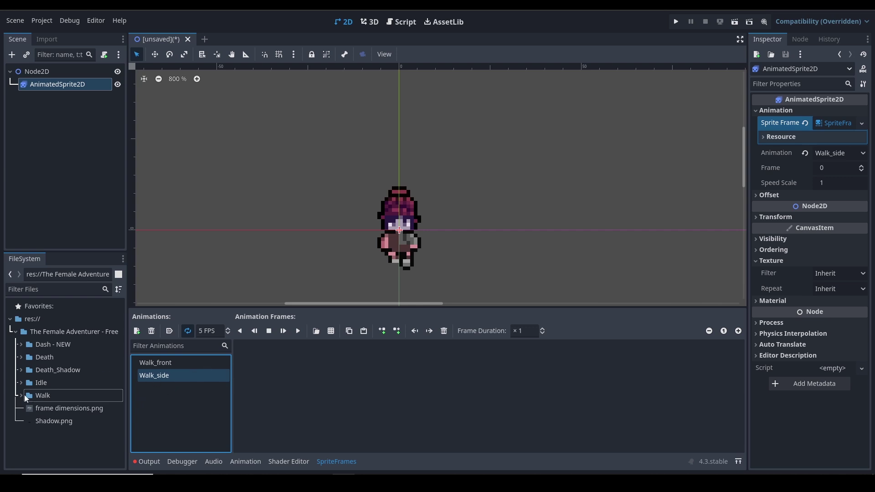
Open walk.png as the sprite sheet in the Select Frames dialog
left_click(331, 331)
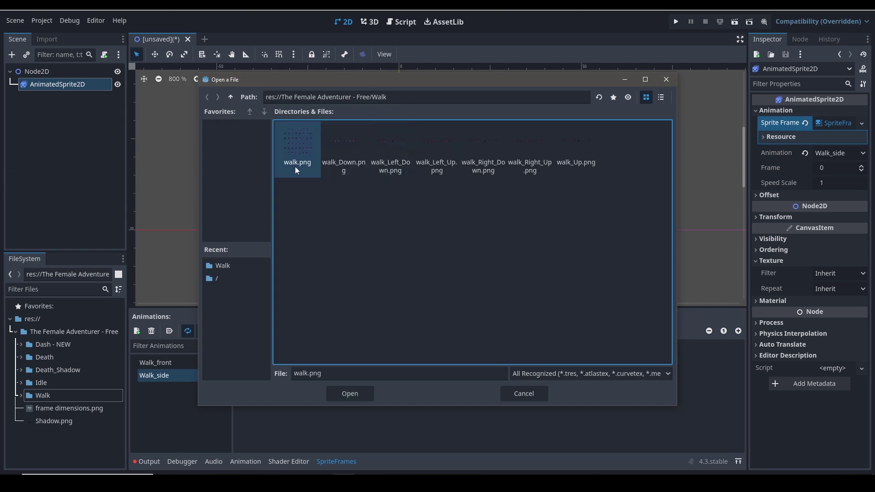
left_click(355, 393)
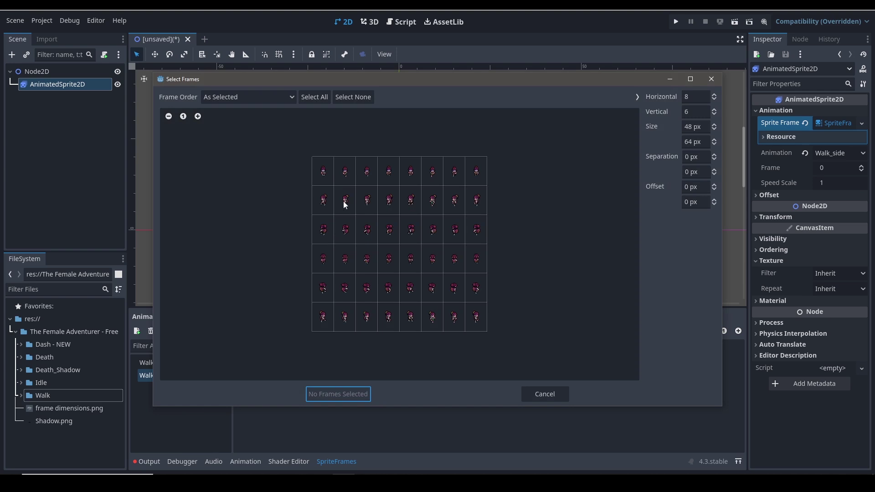
scroll(371, 176, "up", 1, "ctrl")
scroll(373, 181, "up", 4, "ctrl")
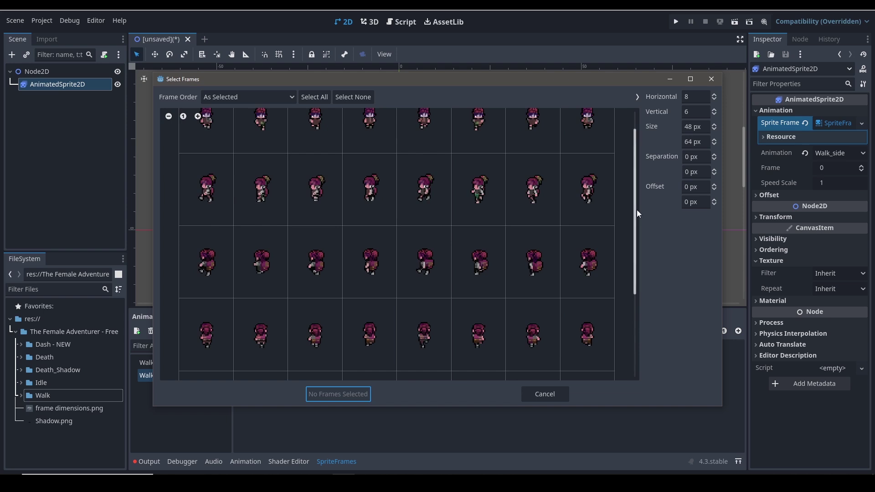
scroll(636, 210, "down", 3)
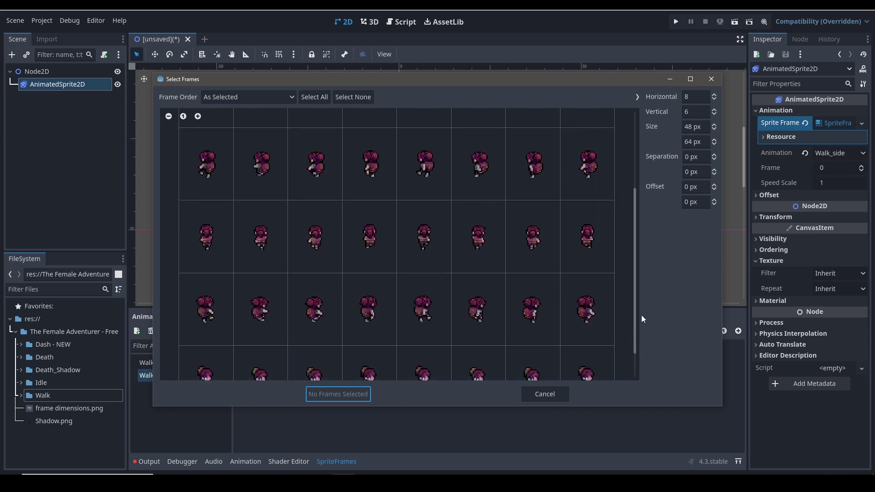
scroll(638, 319, "down", 1)
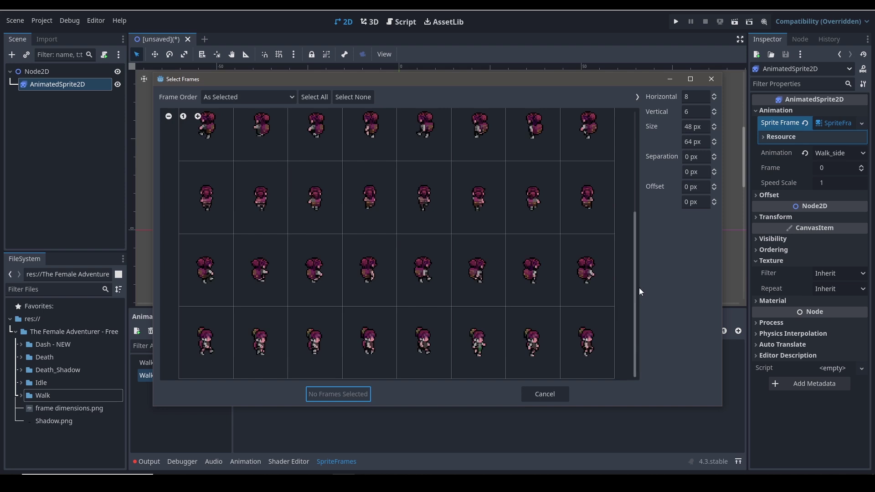
scroll(638, 272, "up", 2)
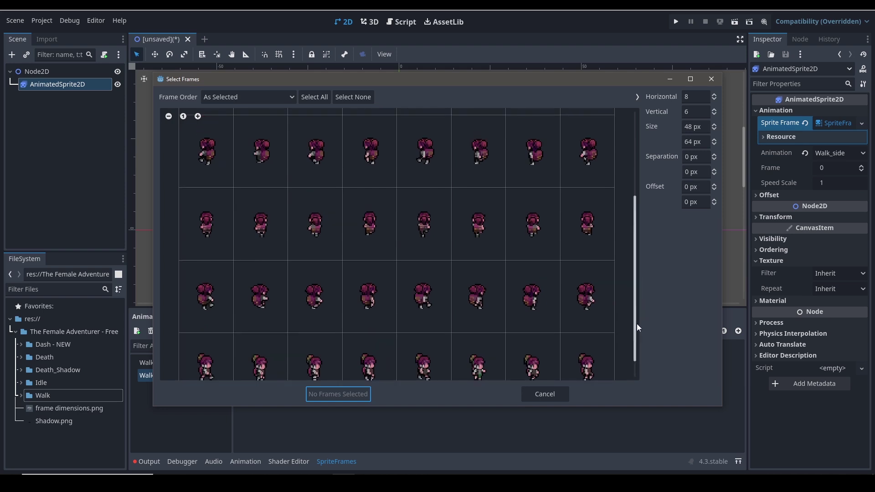
scroll(637, 324, "down", 2)
Add the sheet's eight bottom-row frames to Walk_side and play it
left_click(224, 343)
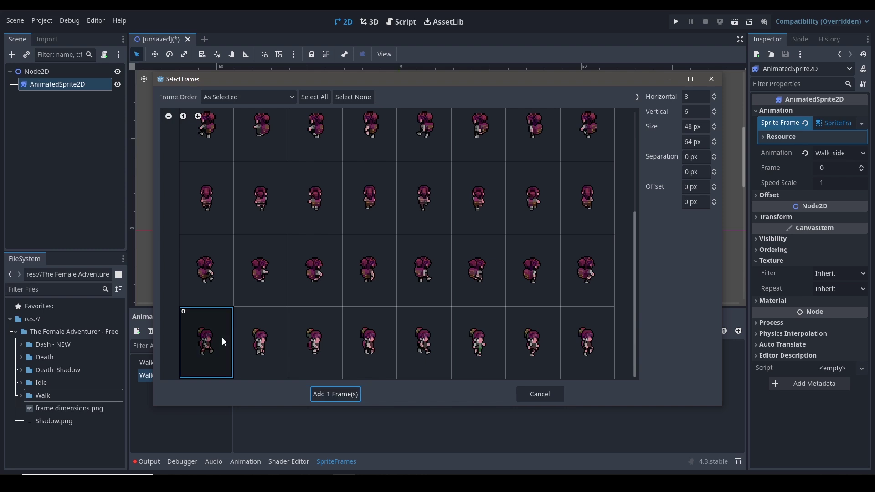
left_click(601, 340, "shift")
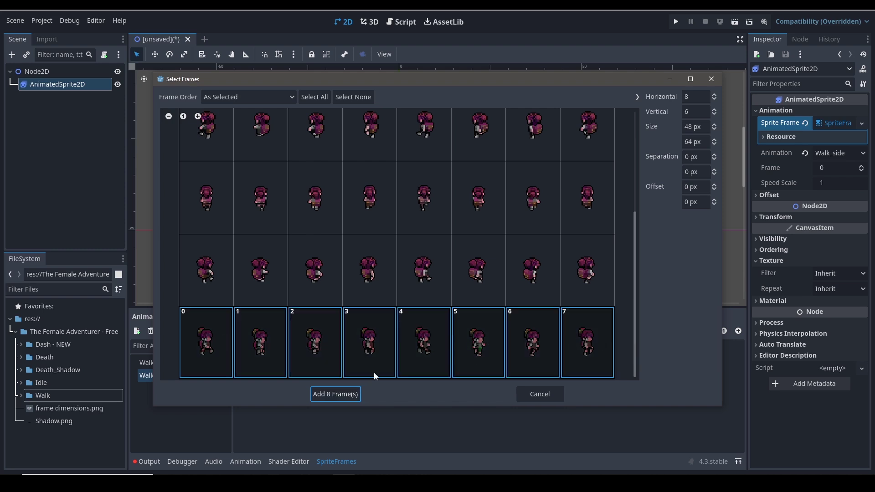
left_click(348, 396)
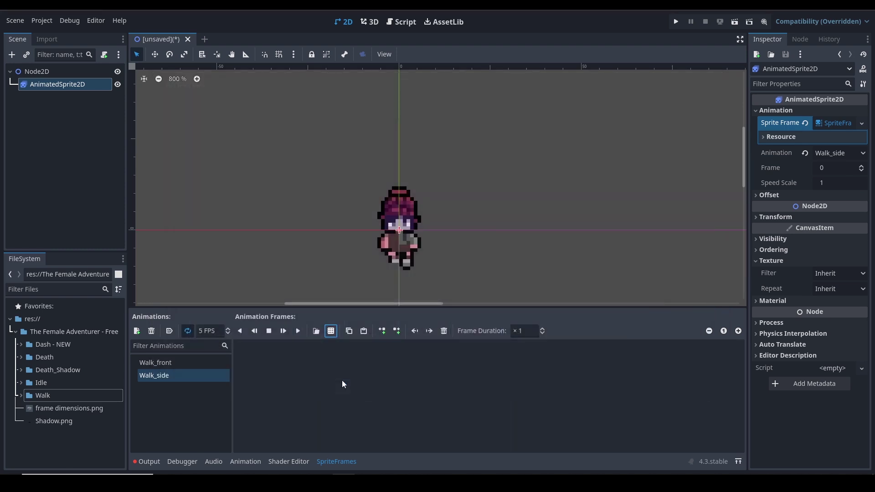
left_click(299, 331)
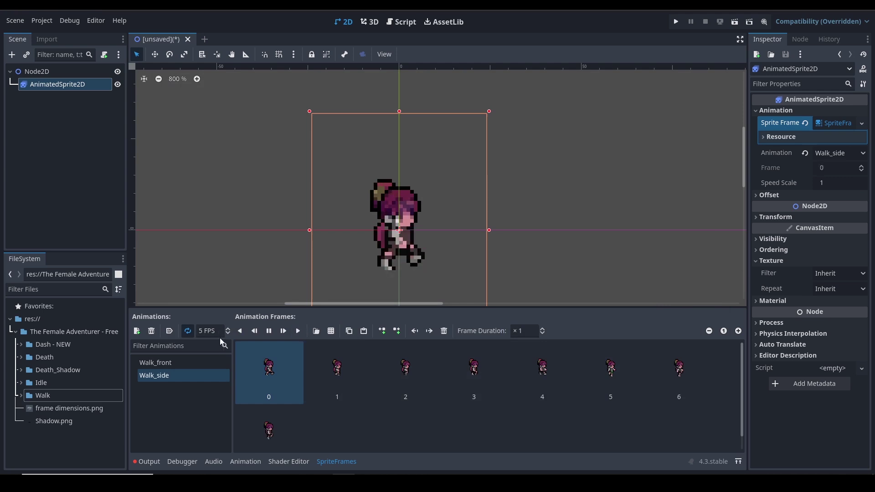